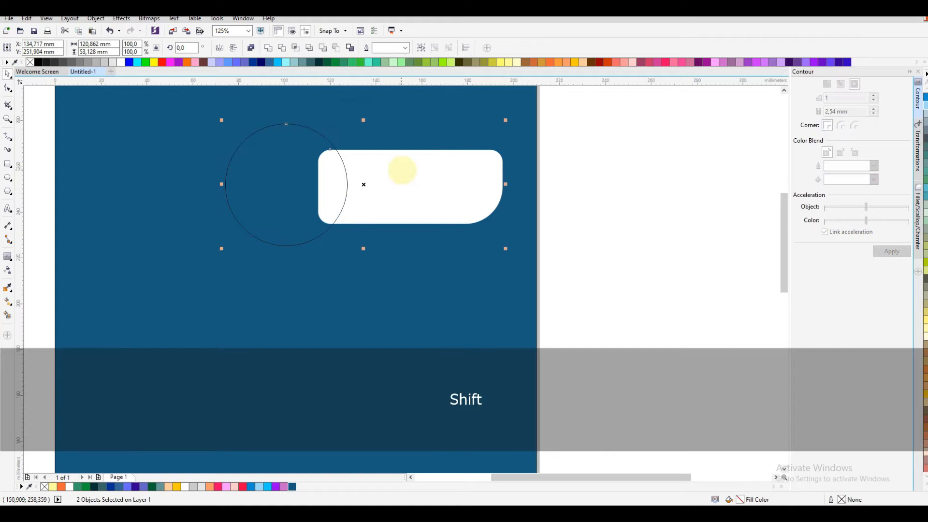
- Create three smaller concentric copies of the circle, about 44.7 mm, 35.1 mm and 32.3 mm in diameter
click(628, 164)
click(288, 160)
drag(350, 122, 336, 138)
key(shift)
scroll(336, 131, up, 2)
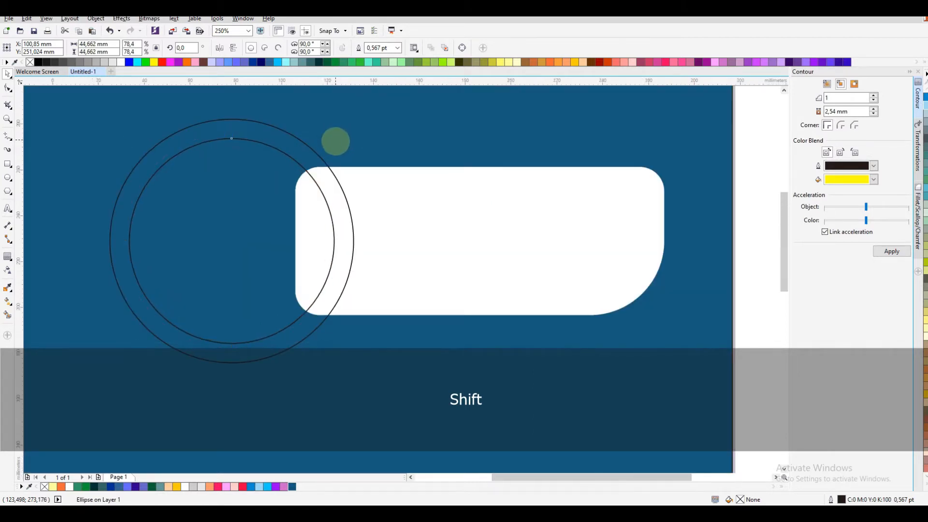
scroll(324, 141, down, 3)
scroll(322, 139, up, 3)
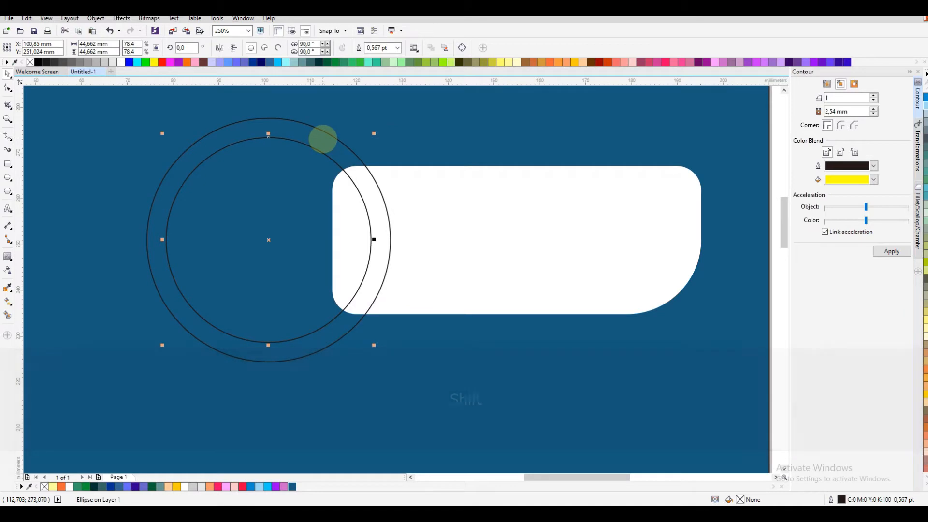
drag(374, 133, 350, 161)
- Cut the largest circle out of the white rounded rectangle with Back minus front
shift+click(394, 178)
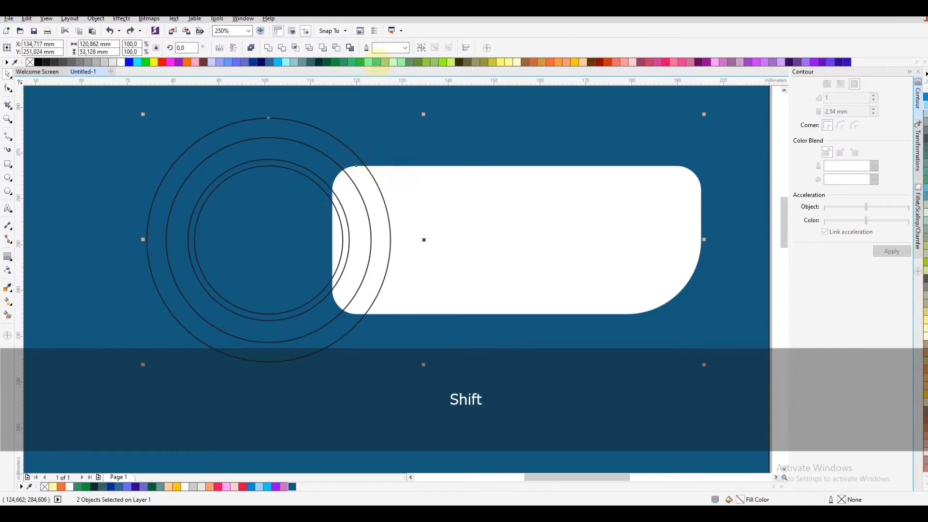
click(337, 47)
click(346, 171)
key(ctrl+z)
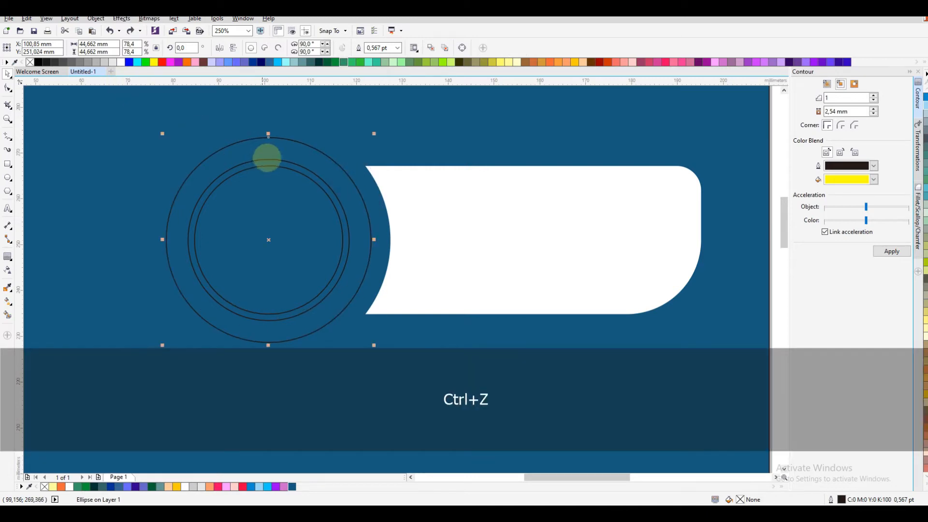
key(ctrl+z)
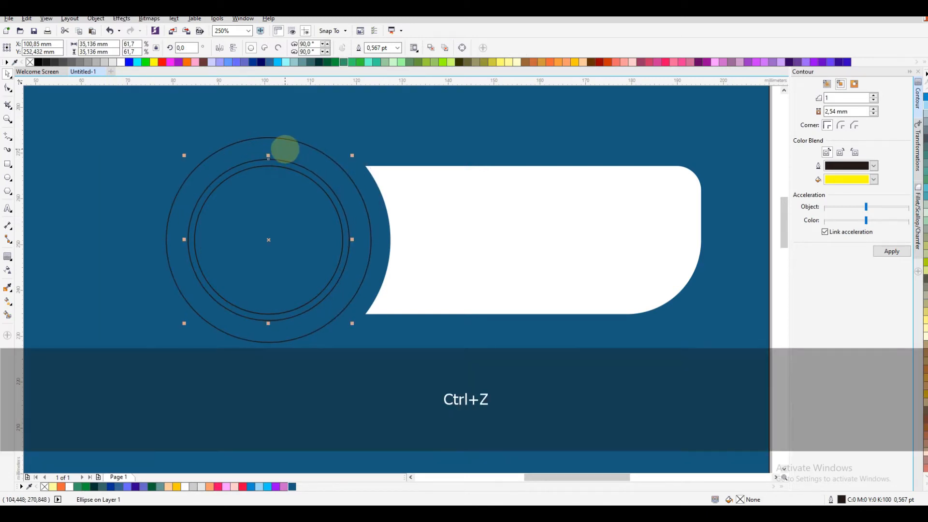
shift+click(285, 150)
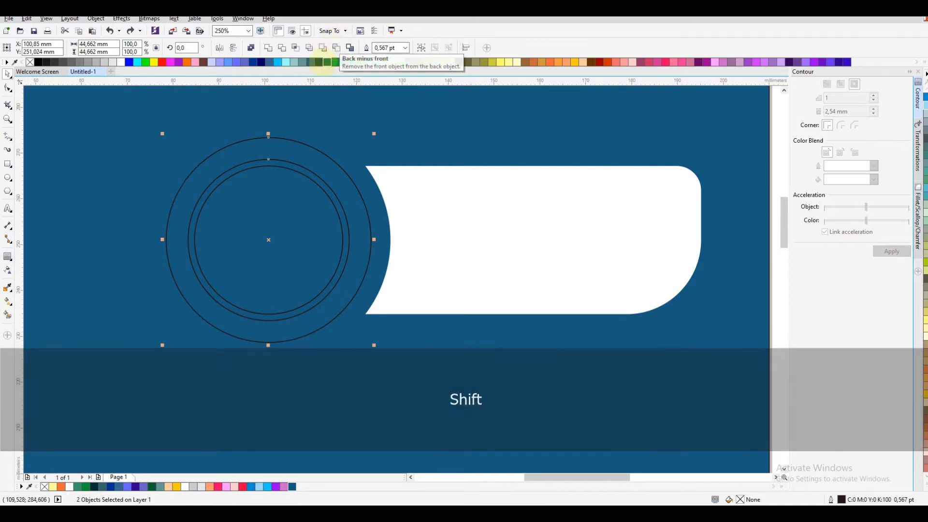
click(311, 133)
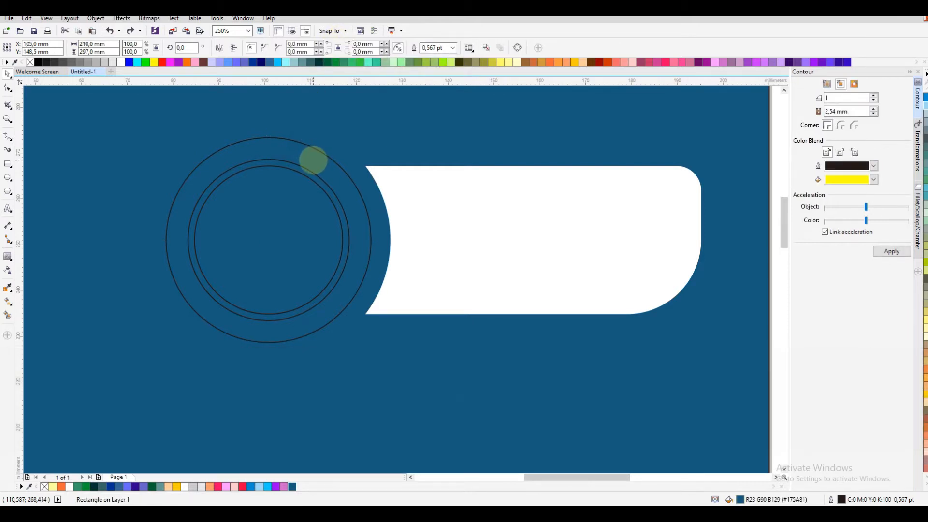
- Fill the 35.1 mm circle with golden yellow, and the 32.3 mm and 44.7 mm circles with white
click(314, 177)
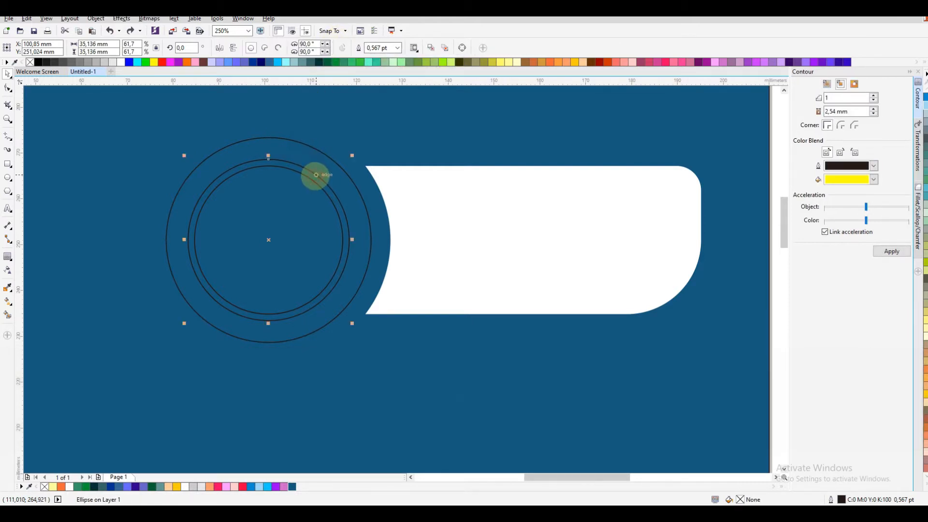
click(177, 486)
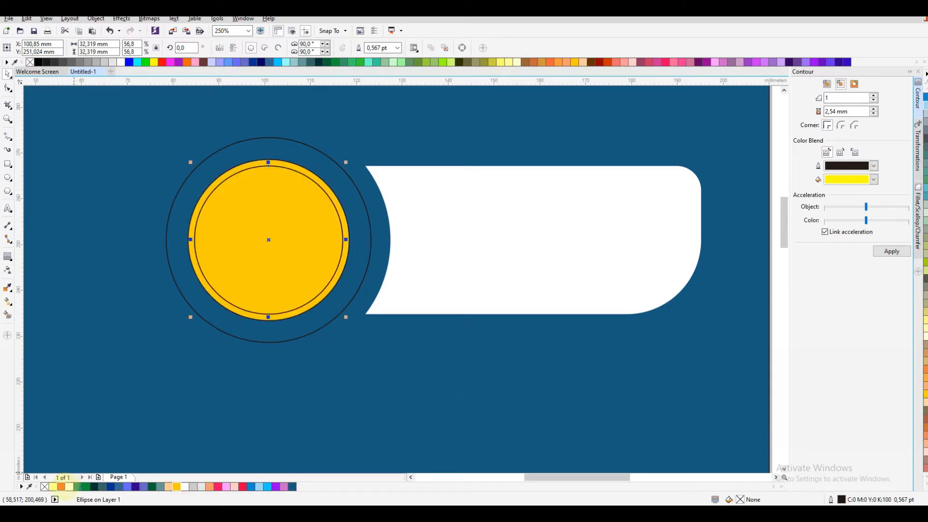
click(69, 486)
click(257, 139)
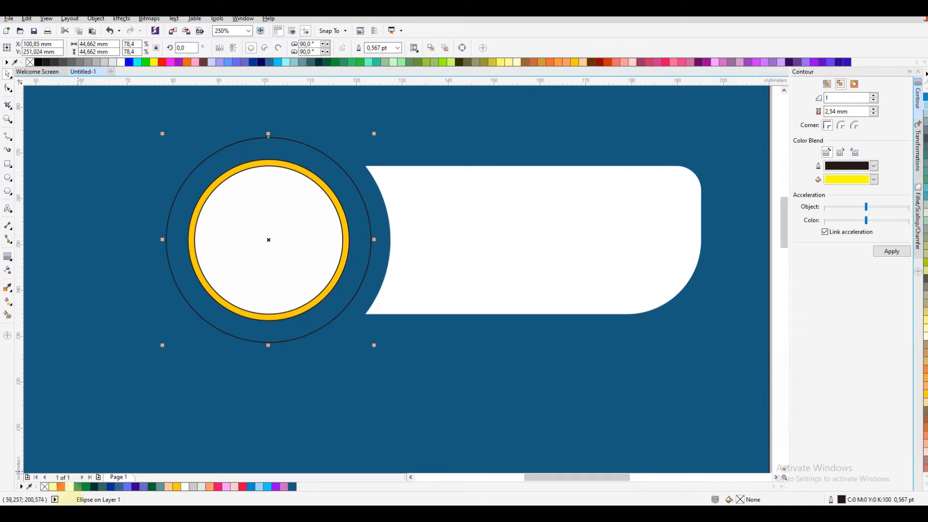
click(69, 486)
- Remove the outlines from all three concentric circles
drag(97, 118, 386, 344)
right_click(29, 62)
click(269, 113)
- Apply a linear transparency to the innermost white circle, from 0 beyond its upper right to 100 near its lower-left edge
click(260, 192)
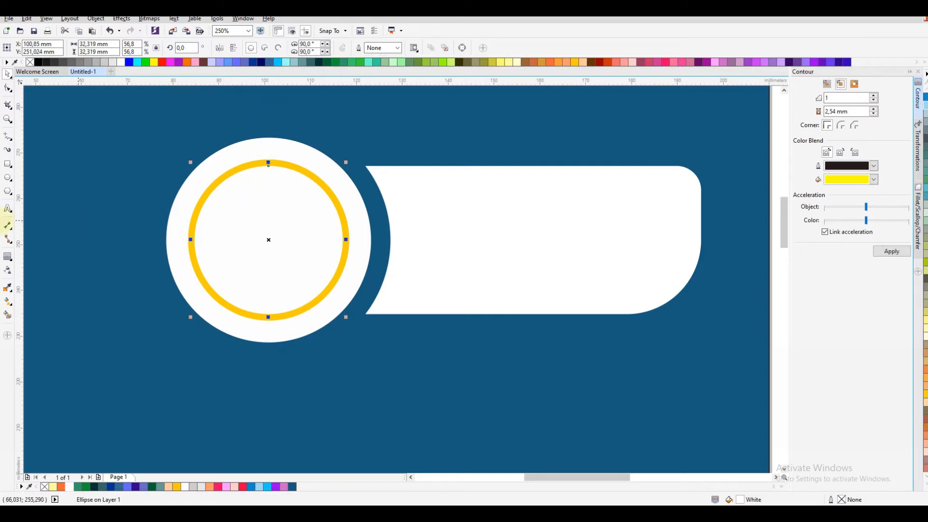
click(8, 270)
drag(314, 192, 175, 292)
drag(311, 186, 435, 111)
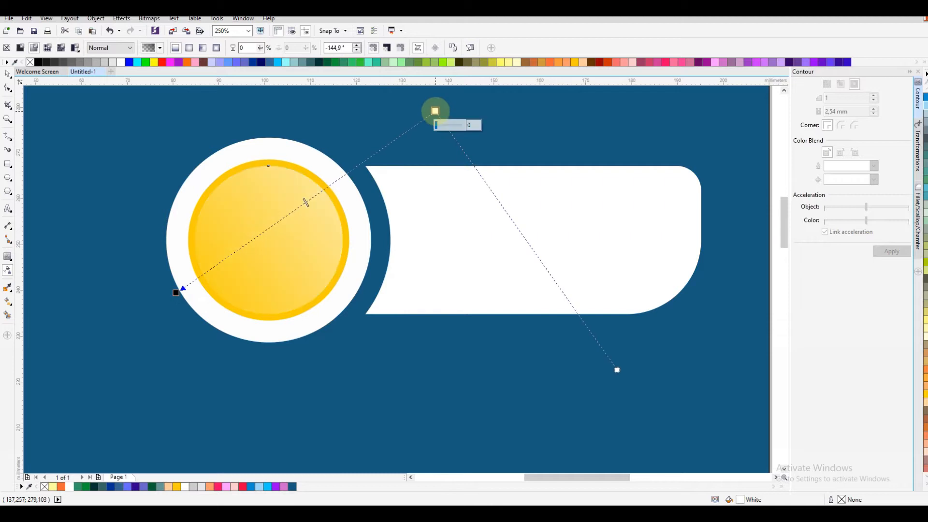
drag(176, 293, 212, 273)
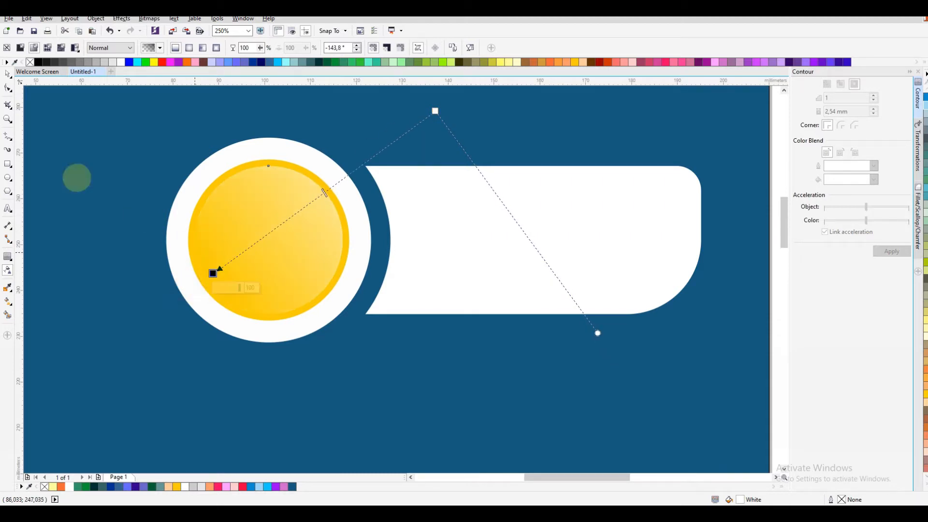
key(space)
- Duplicate the large white circle slightly down and left, and order the copy directly in front of the blue background, behind the other circles
drag(290, 152, 277, 163)
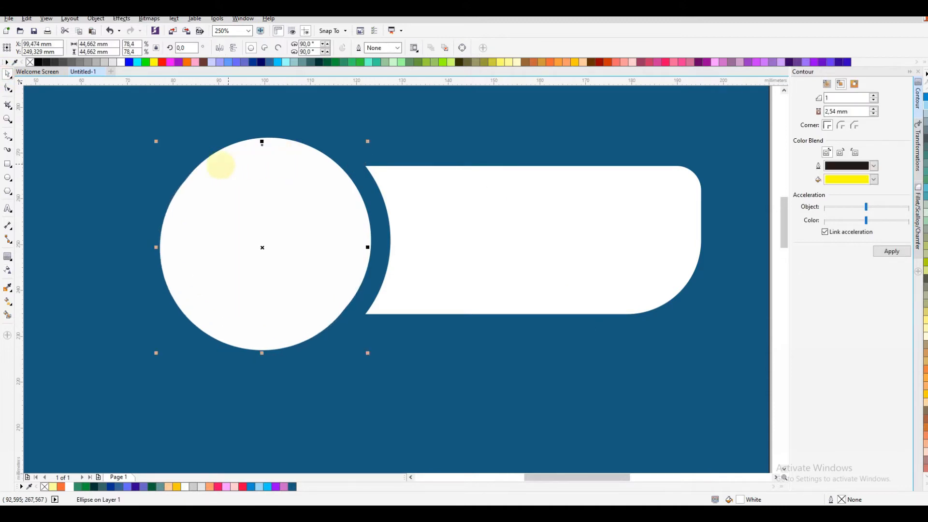
right_click(215, 169)
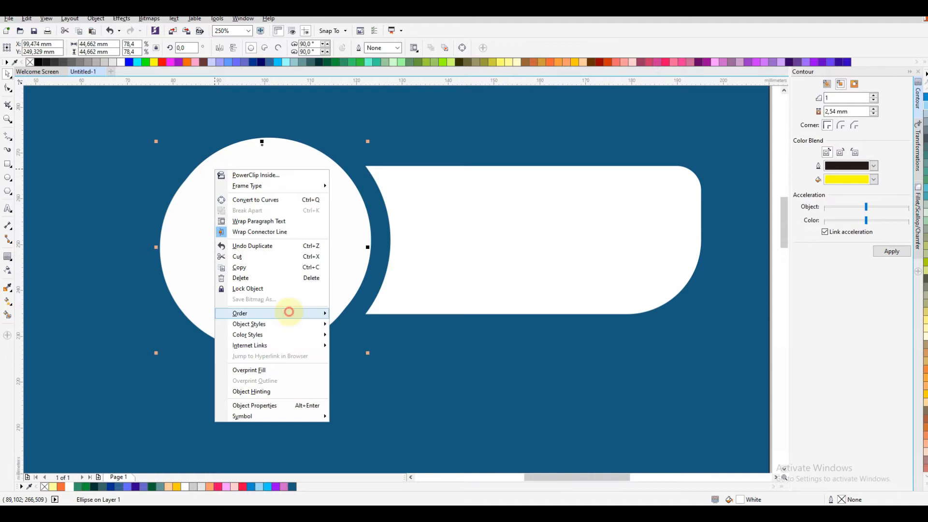
mouse_move(288, 312)
click(363, 385)
click(382, 376)
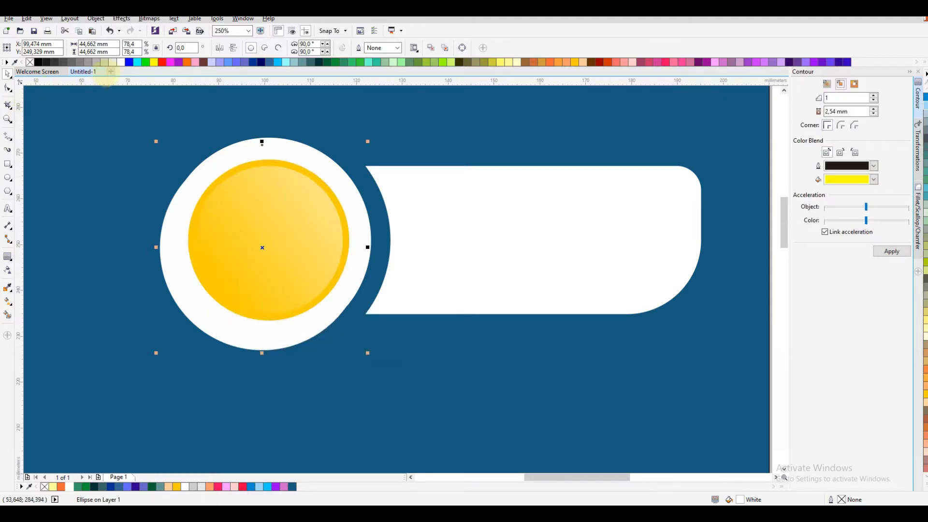
- Fill the offset circle copy with grey #B3B3B3 as a shadow
click(105, 62)
click(105, 62)
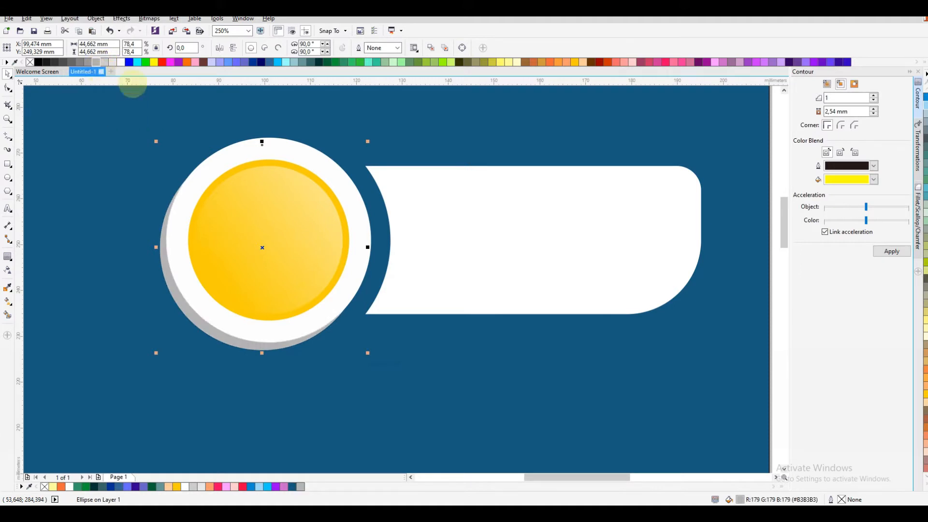
click(312, 146)
- Draw a horizontal rectangle extending left from inside the yellow circle and fully round its two left corners
scroll(445, 203, down, 3)
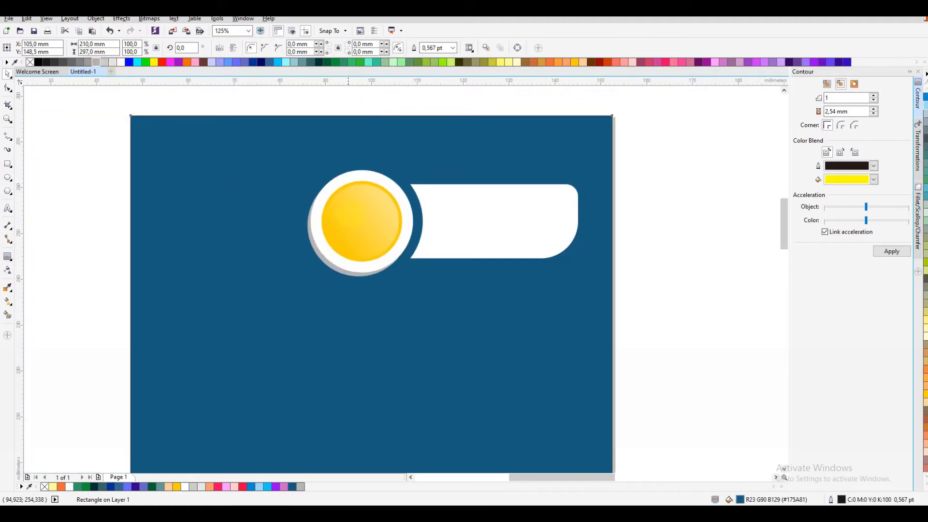
scroll(348, 212, up, 3)
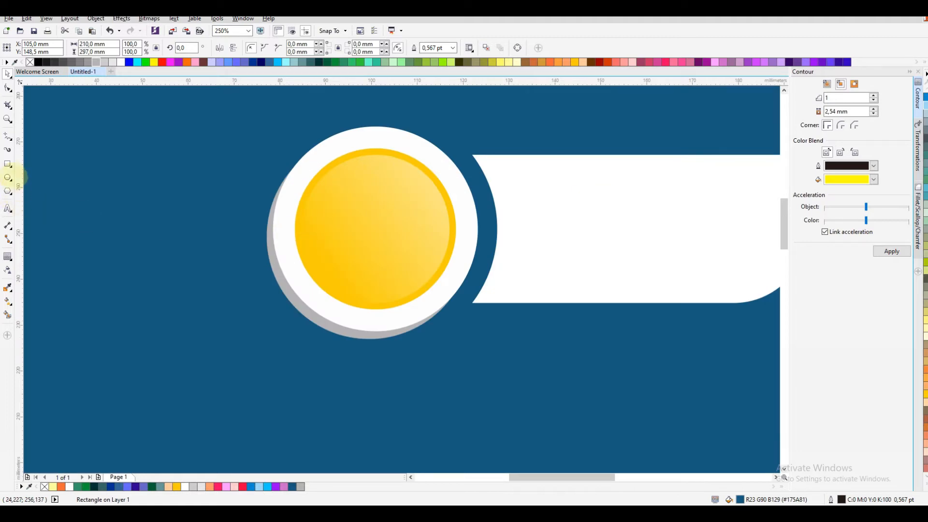
drag(358, 178, 52, 291)
click(8, 87)
drag(52, 177, 67, 285)
drag(291, 237, 290, 236)
- Scale the rounded rectangle to about 59.0 x 21.8 mm and centre it vertically on the large white circle
key(space)
drag(361, 292, 325, 284)
shift+click(367, 141)
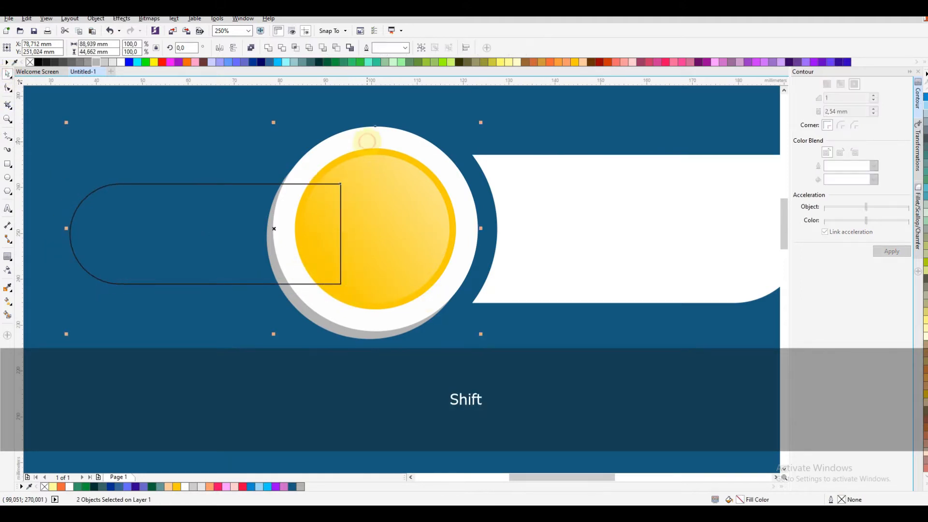
key(e)
- Fill the left rounded rectangle with orange #FF6600
click(223, 197)
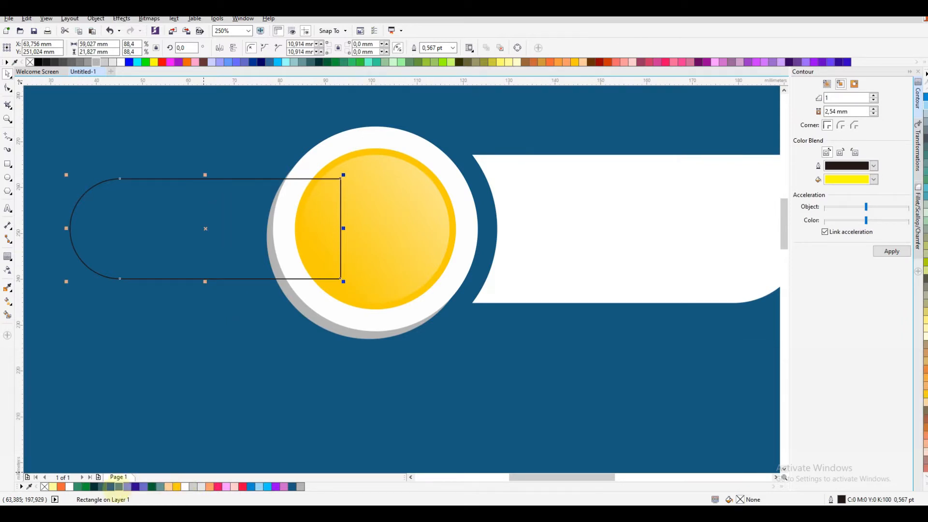
click(60, 487)
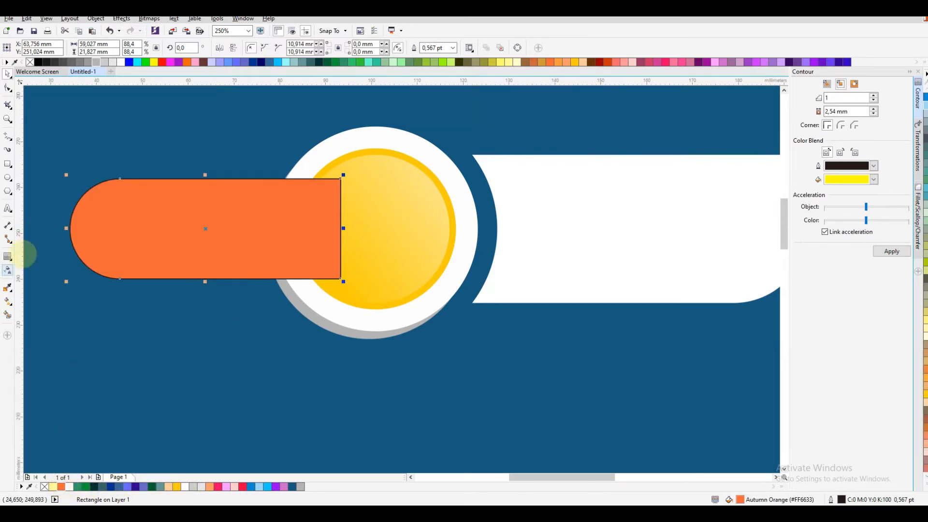
click(186, 62)
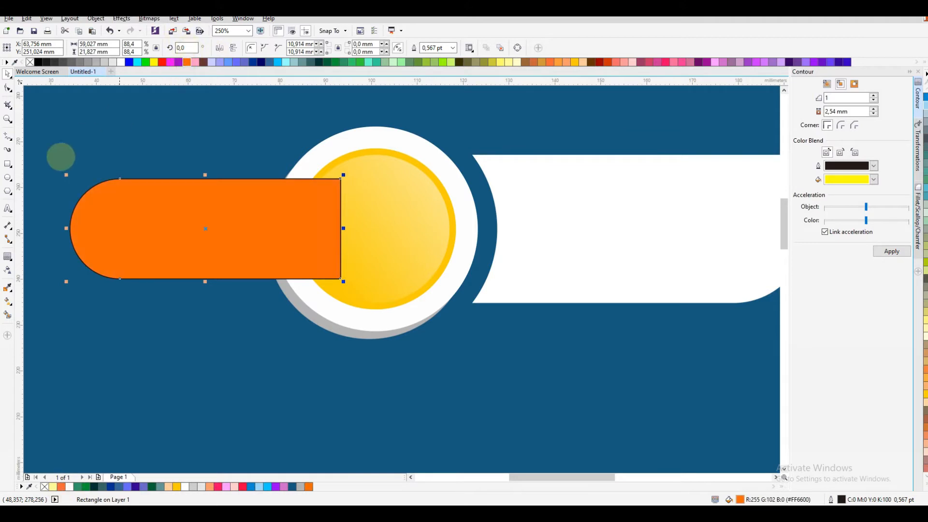
click(8, 271)
drag(139, 232, 333, 233)
key(ctrl+z)
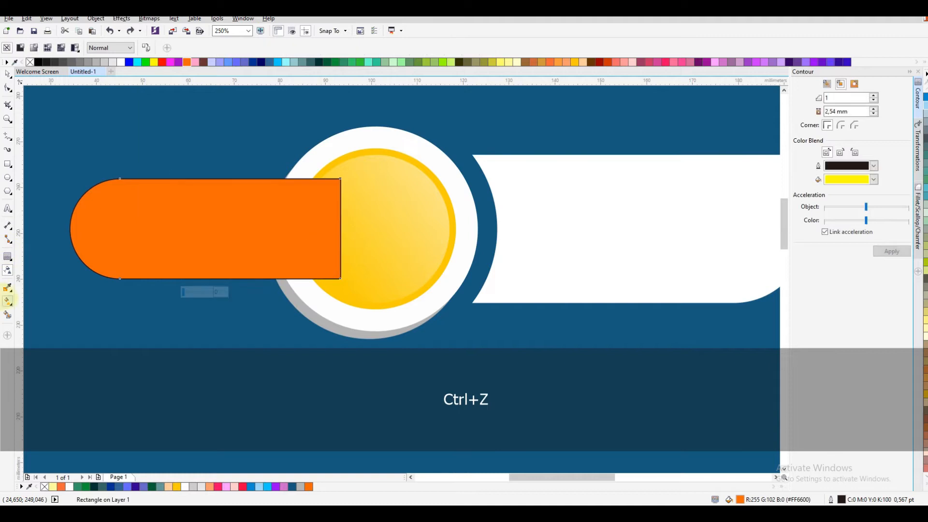
- Apply a horizontal linear fountain fill to the left rounded rectangle, from orange just beyond its left end to golden yellow near its right end
drag(185, 214, 325, 211)
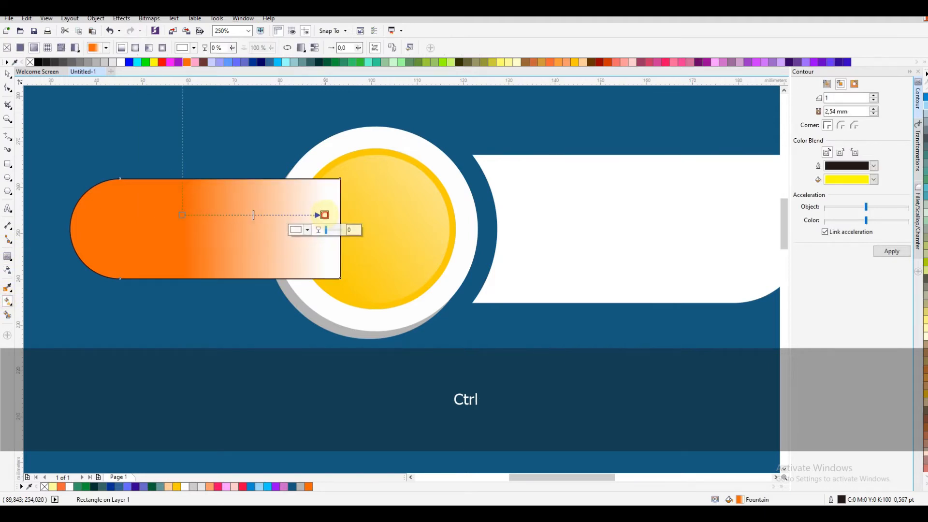
drag(576, 62, 325, 211)
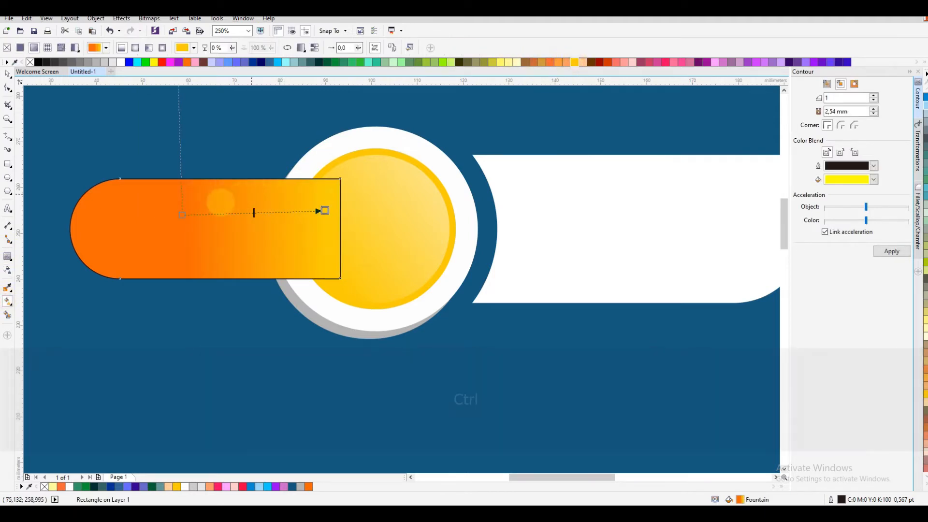
drag(181, 214, 48, 211)
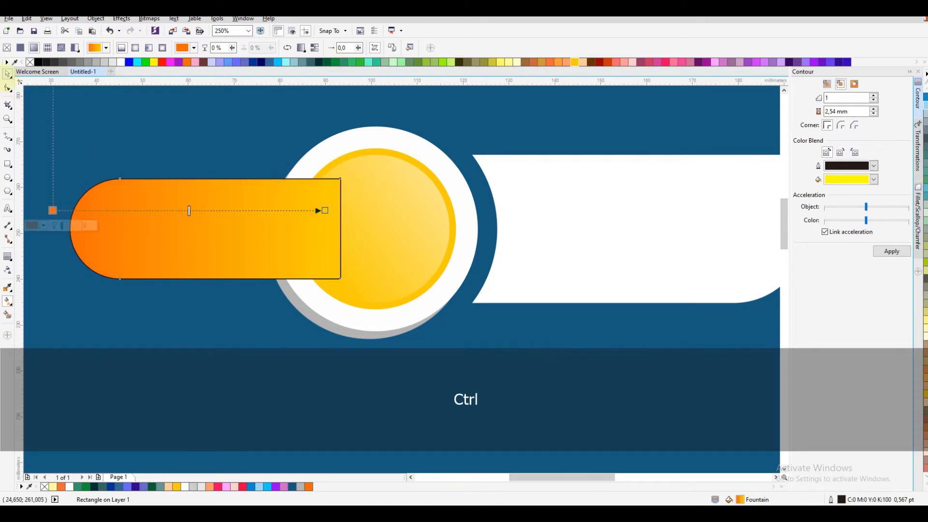
- Remove the gradient rectangle's outline and order it directly in front of the blue background, behind the circles
click(8, 74)
right_click(30, 62)
right_click(154, 207)
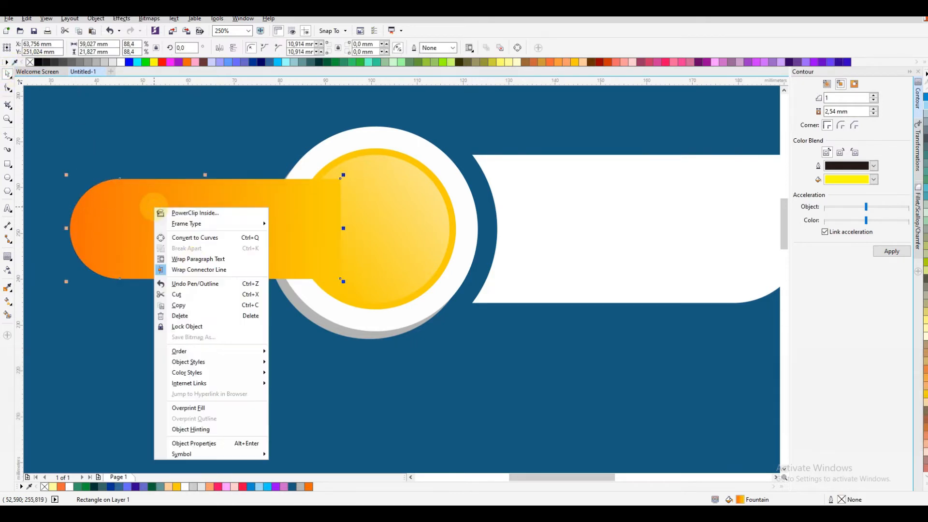
click(211, 351)
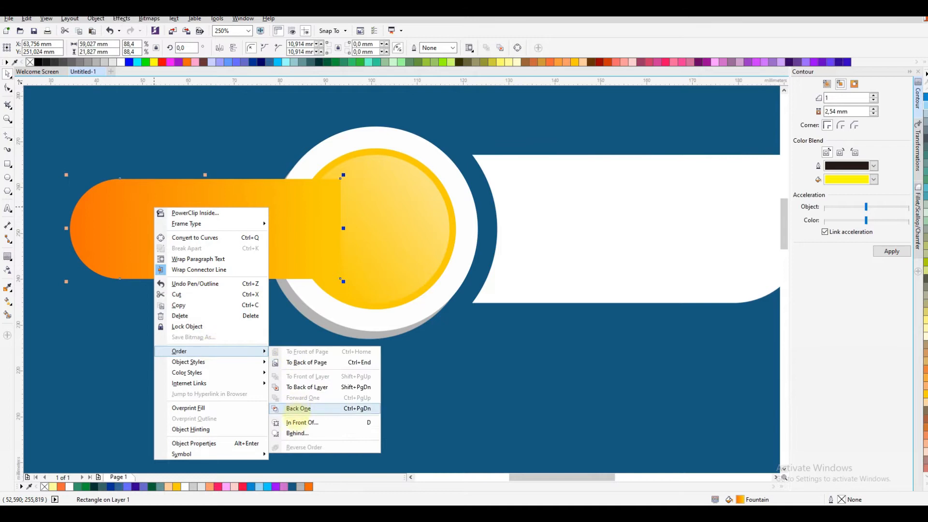
click(297, 421)
click(262, 147)
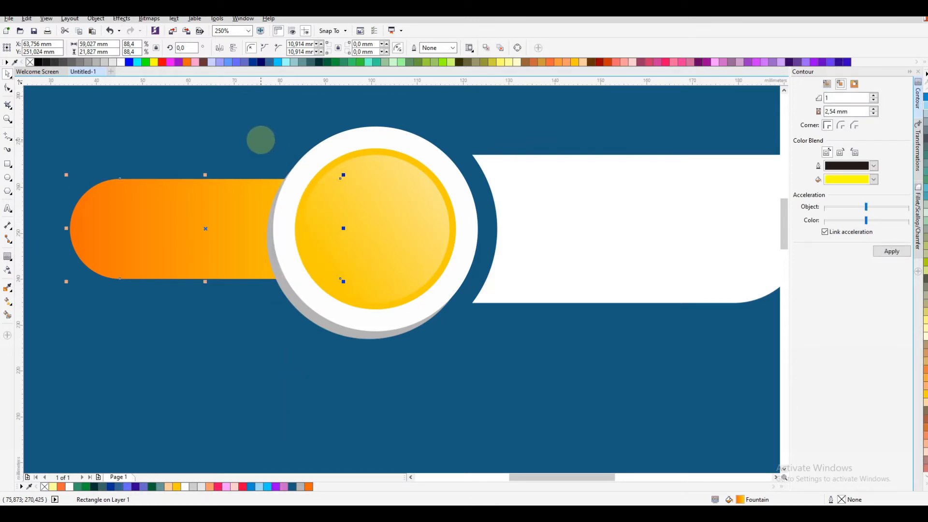
- Add a one-step inside contour with an offset of about 2.05 mm to the white panel right of the circles
scroll(276, 160, down, 2)
scroll(458, 164, up, 2)
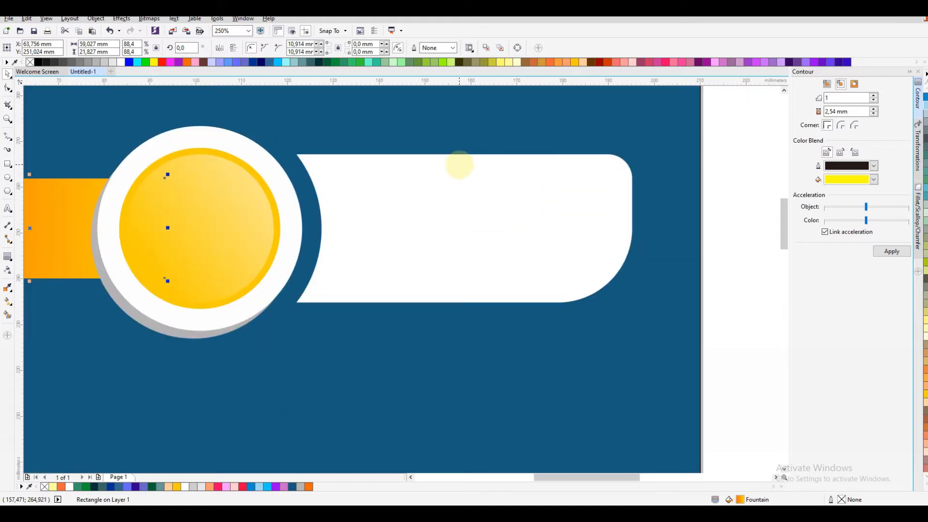
click(464, 177)
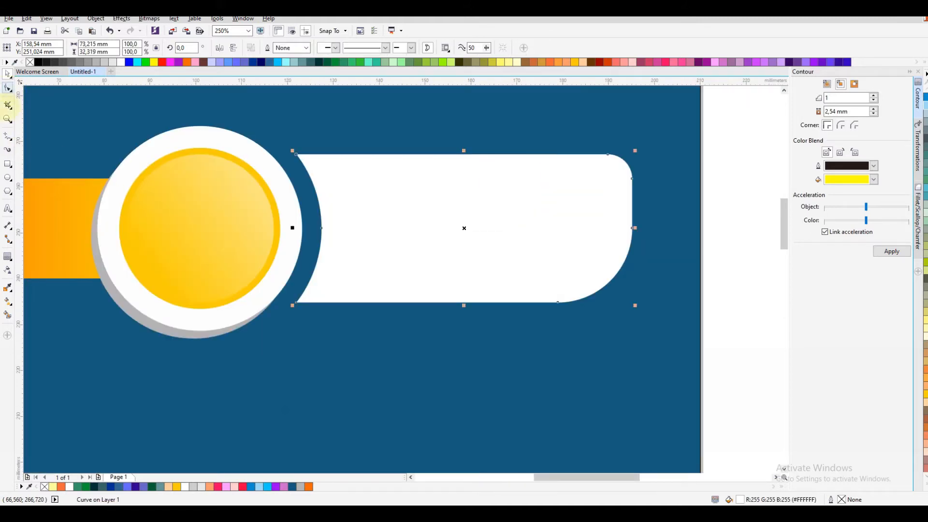
click(7, 301)
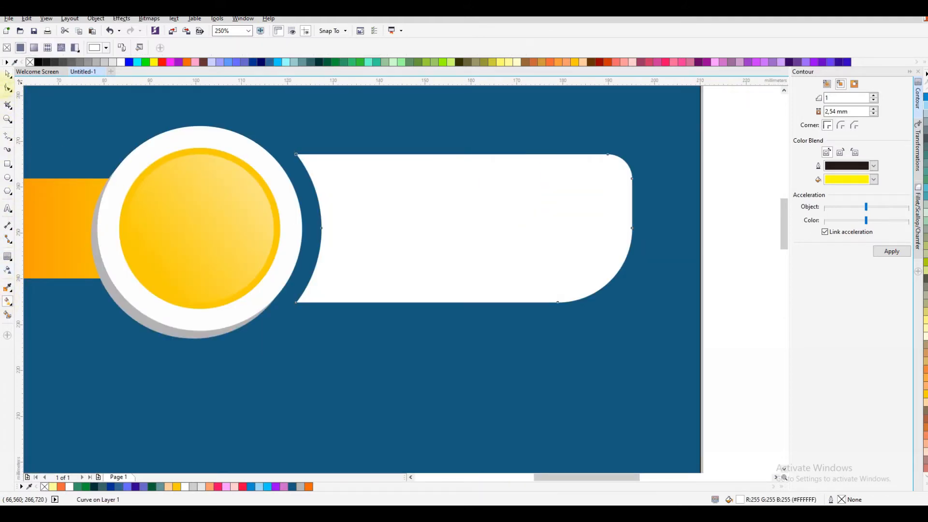
click(7, 73)
click(8, 257)
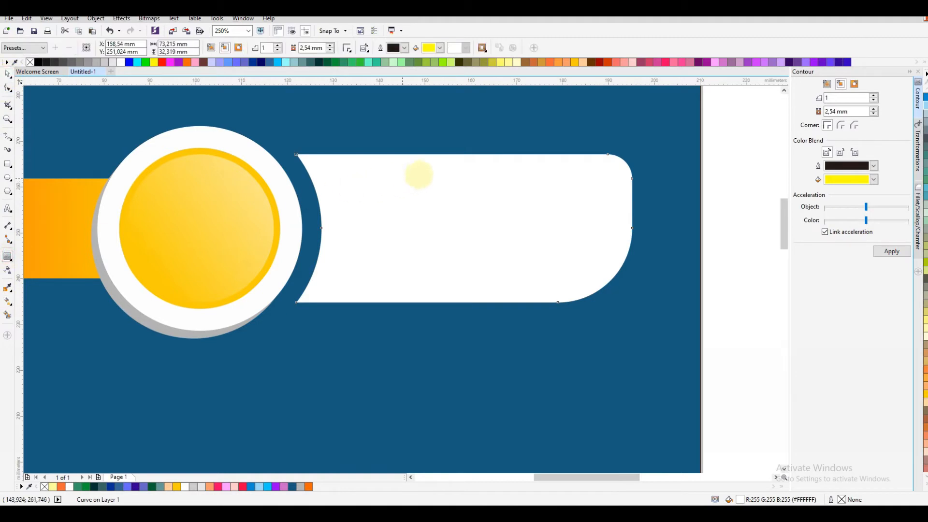
drag(465, 155, 464, 163)
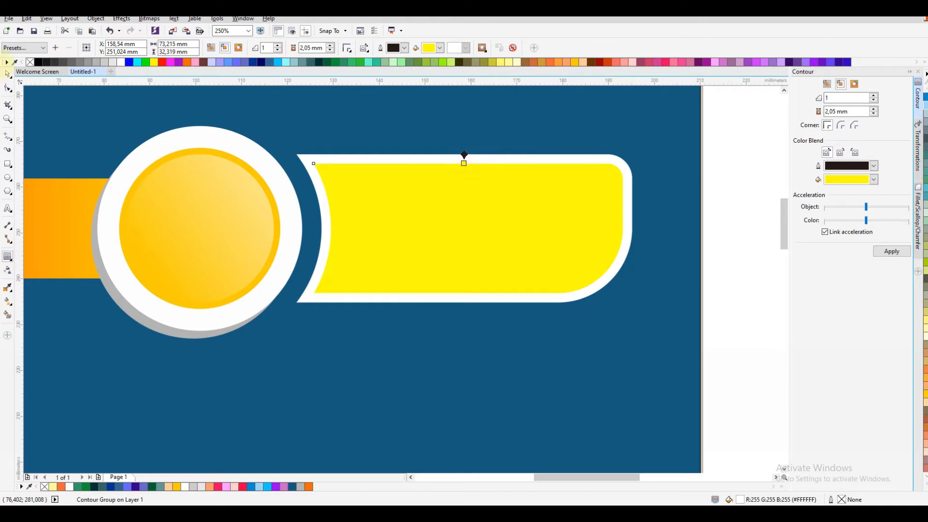
- Break the contour group apart and fill its inner panel shape with light gray #E6E6E6
key(ctrl)
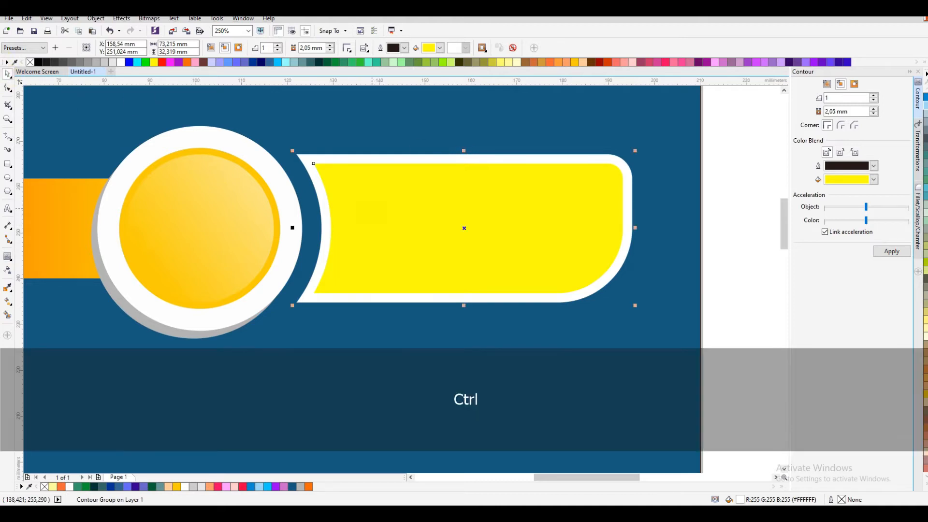
key(ctrl+k)
click(381, 182)
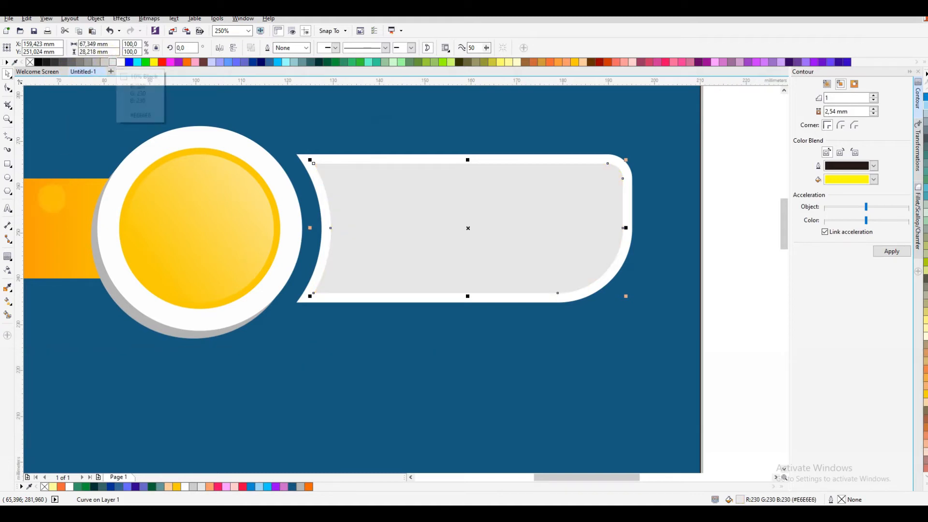
- Apply a vertical linear fountain fill to the inner panel, light gray at both ends with a white node at about 46%
click(9, 300)
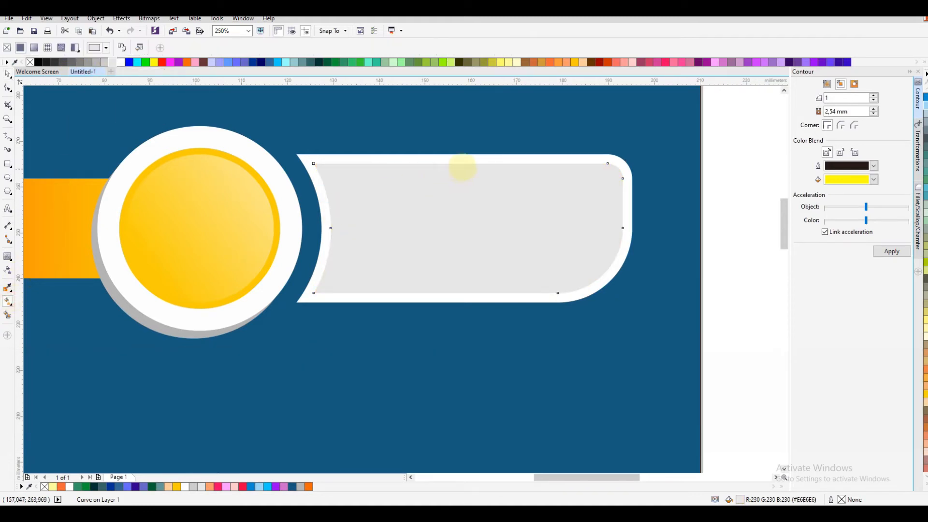
drag(464, 267, 466, 290)
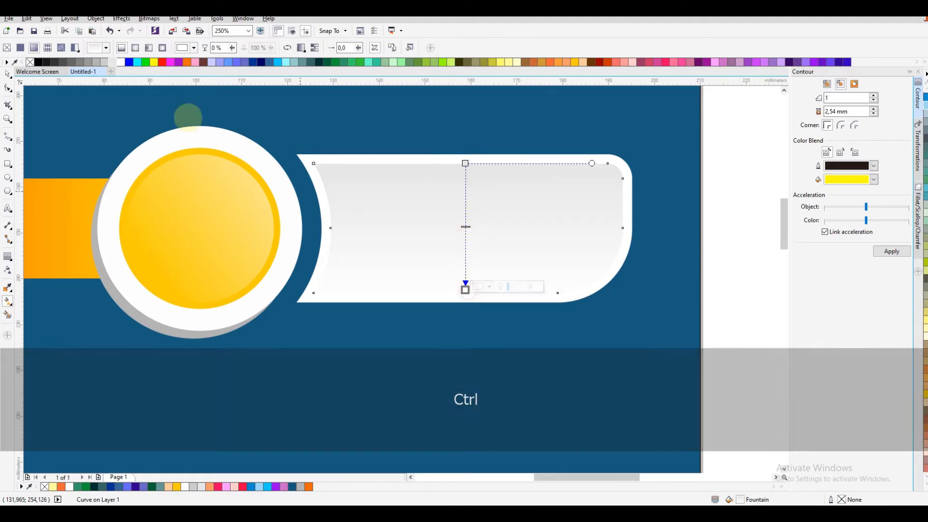
click(113, 61)
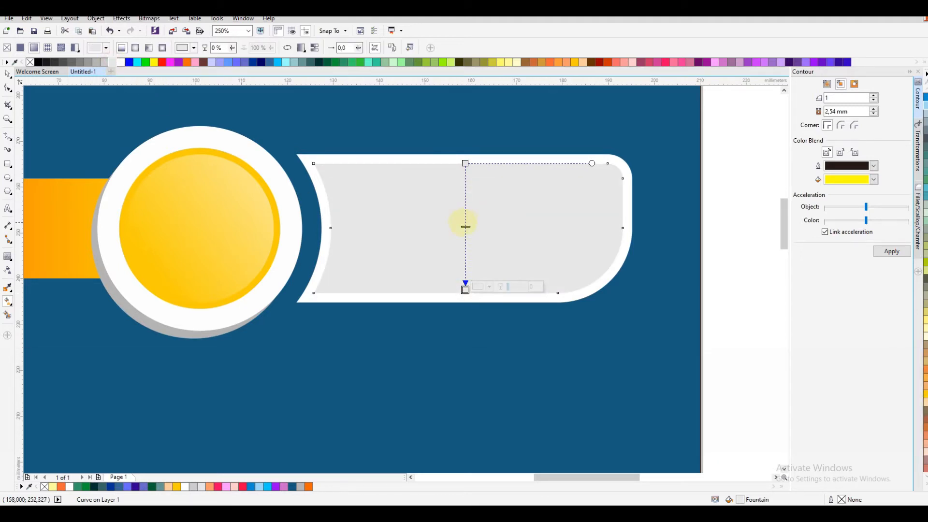
double_click(466, 223)
click(120, 61)
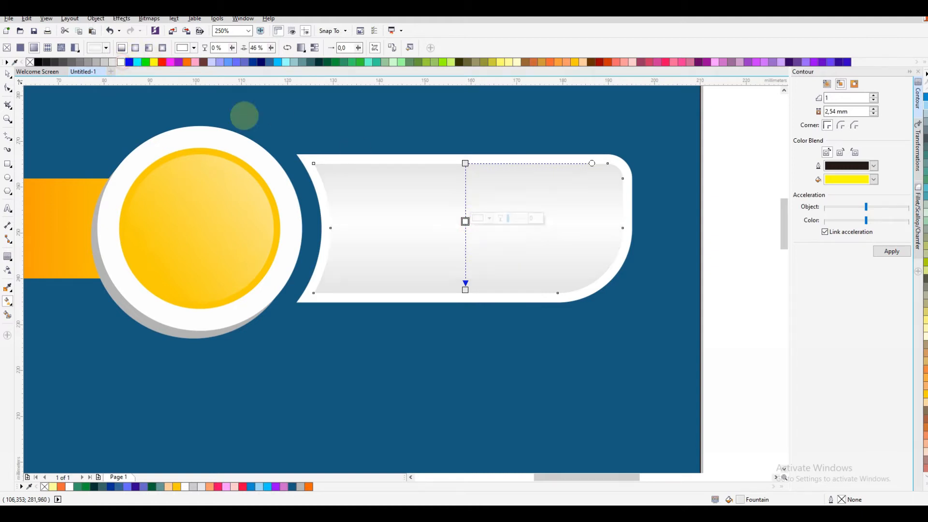
- Add a second white node to the inner panel's gradient and spread the two white nodes towards the panel's upper and lower edges
double_click(465, 248)
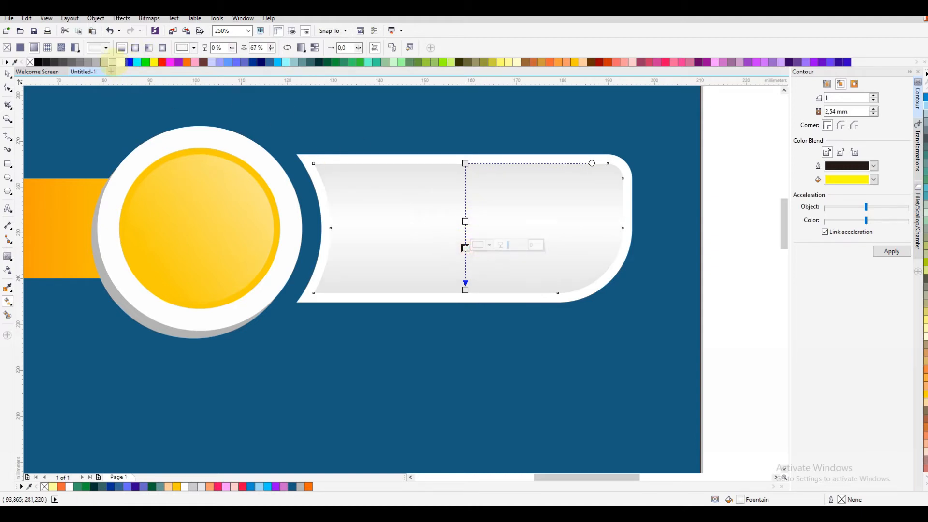
click(120, 62)
drag(463, 221, 464, 184)
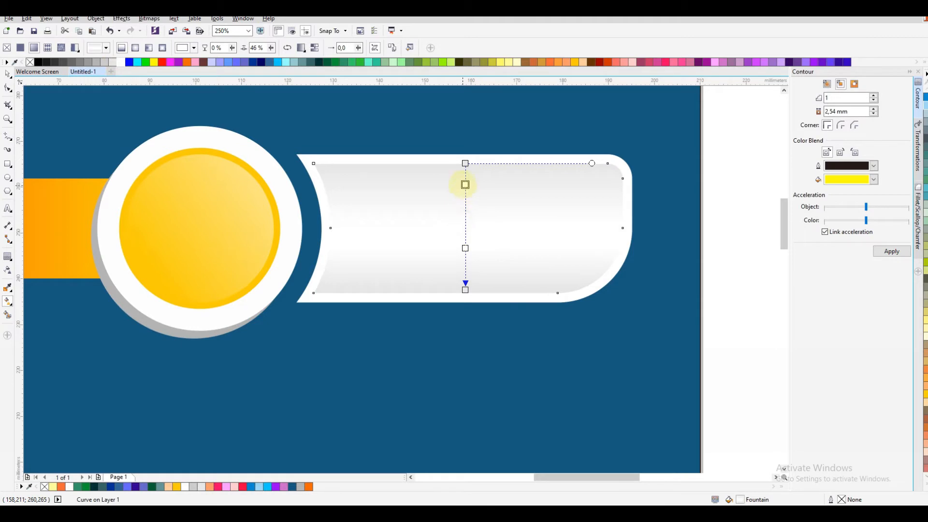
- Recolor the gradient's two end nodes on the inner panel to a darker gray
click(465, 163)
click(105, 61)
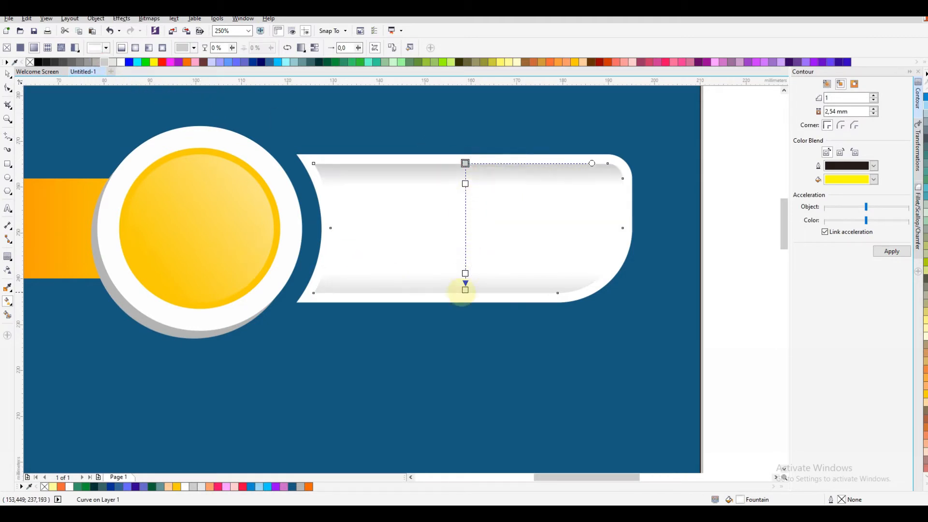
click(466, 290)
click(104, 62)
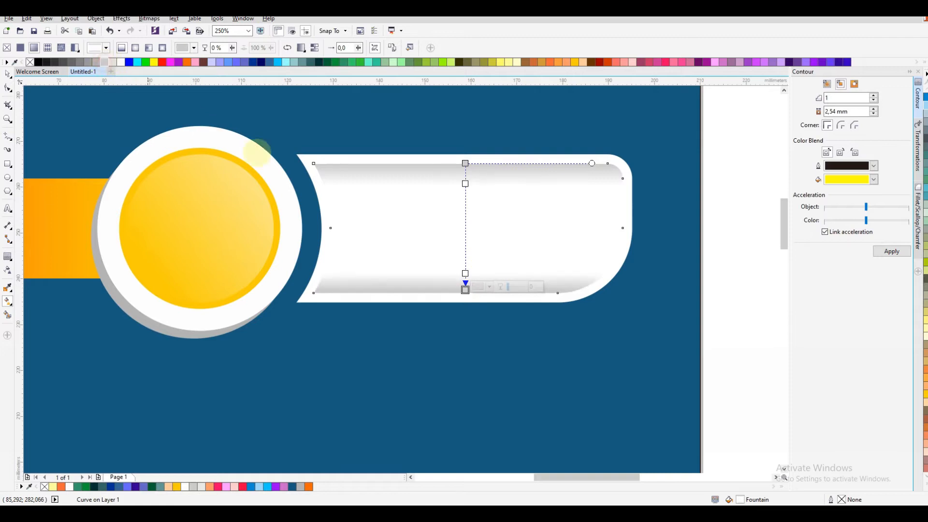
click(8, 74)
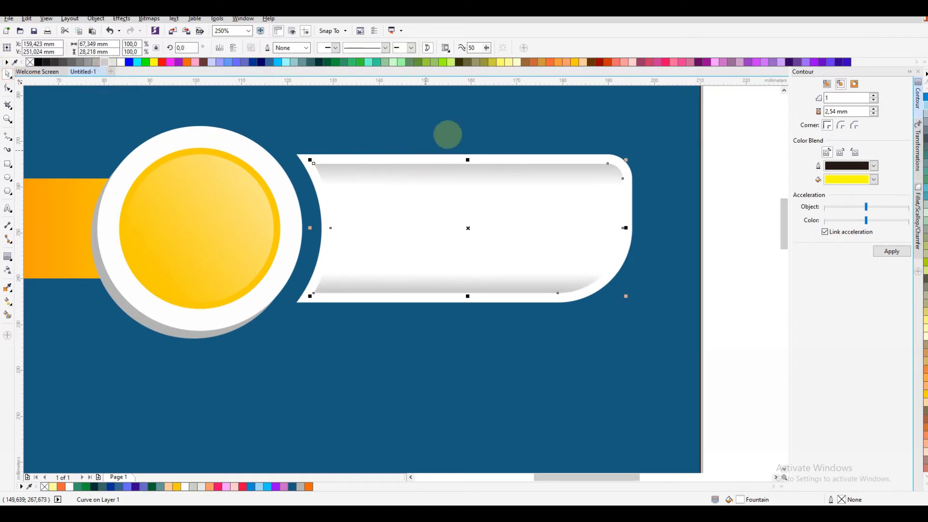
click(454, 128)
- Add the artistic text "STEP" above the orange tab
scroll(454, 142, down, 1)
scroll(208, 164, up, 1)
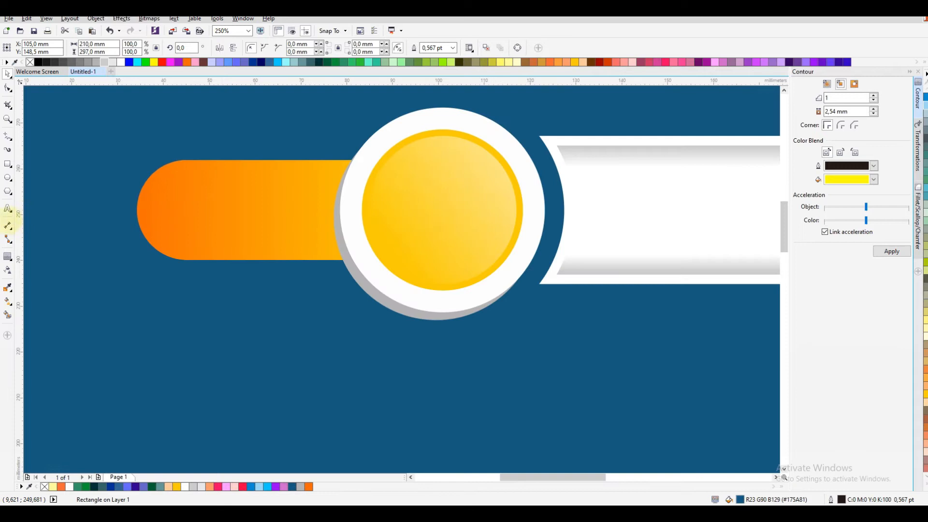
click(7, 208)
click(208, 117)
key(Caps_Lock)
text(S)
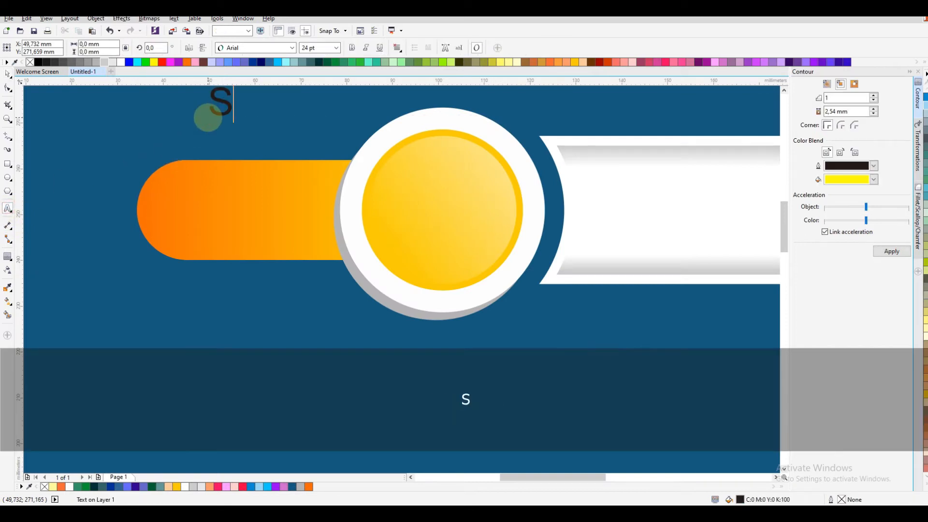
text(TEPO)
key(BackSpace)
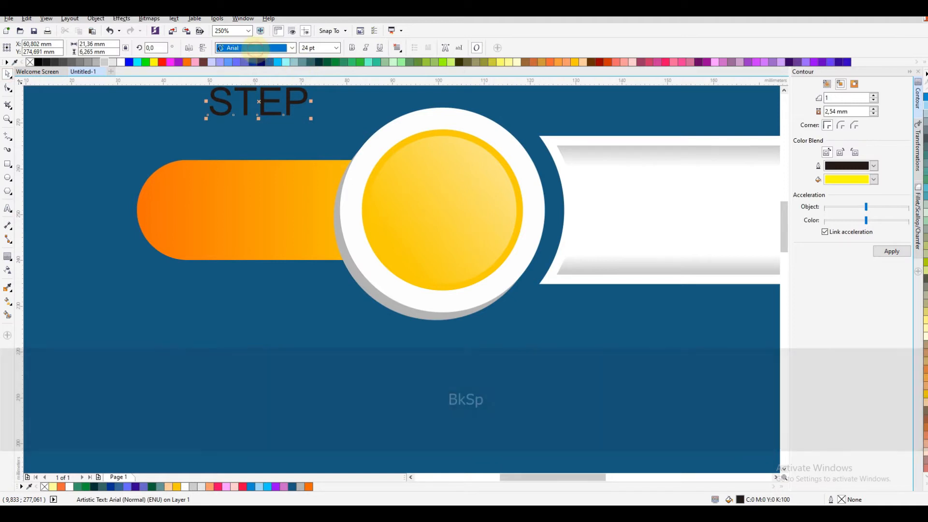
- Set the STEP text in Montserrat ExtraBold and place it on the orange tab at about 28.7 pt
click(271, 48)
mouse_move(270, 72)
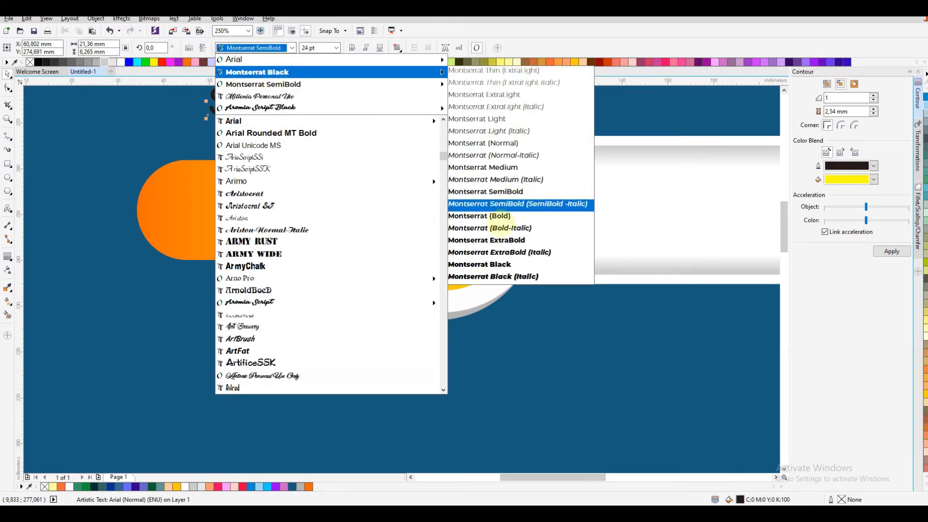
click(483, 242)
drag(271, 102, 312, 188)
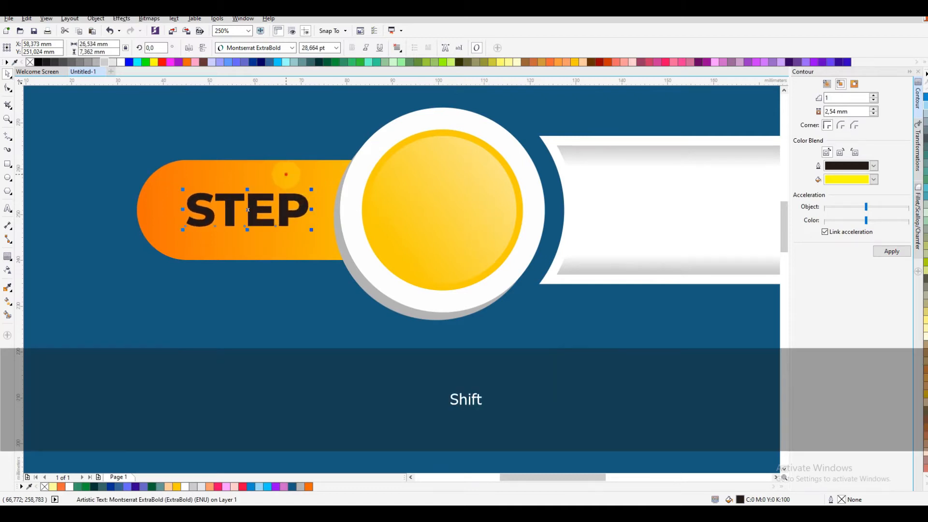
- Center the STEP text vertically on the orange tab and fill it with white
shift+click(286, 175)
key(e)
click(276, 141)
click(282, 200)
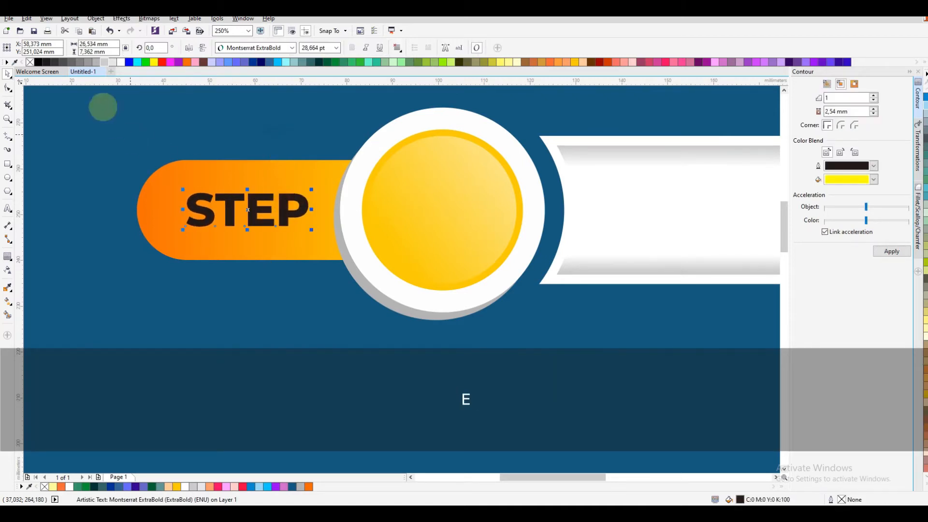
click(121, 62)
click(248, 157)
- Add a drop shadow to the STEP text, offset about 0.45 mm right and 0.57 mm down, with opacity 50 and feathering 15
click(265, 207)
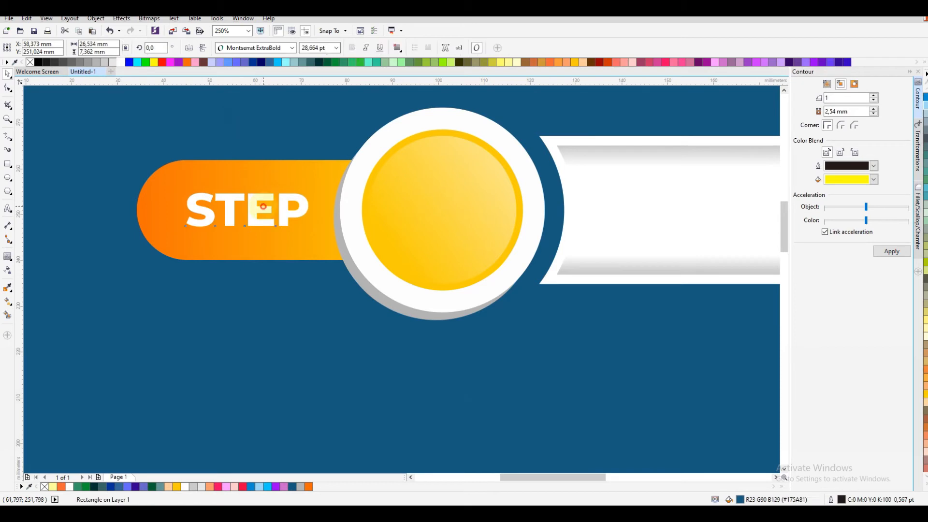
click(7, 256)
click(48, 257)
scroll(249, 214, up, 2)
drag(256, 214, 281, 237)
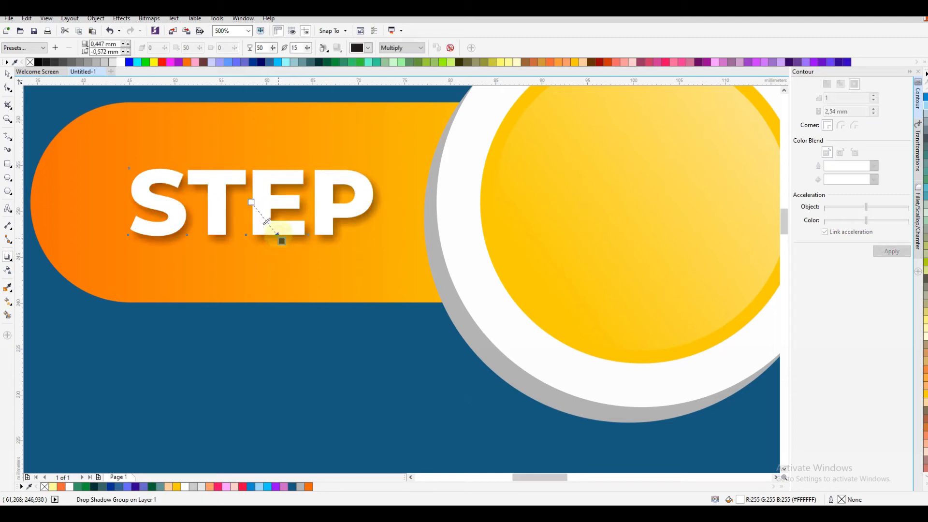
click(8, 73)
scroll(124, 182, down, 2)
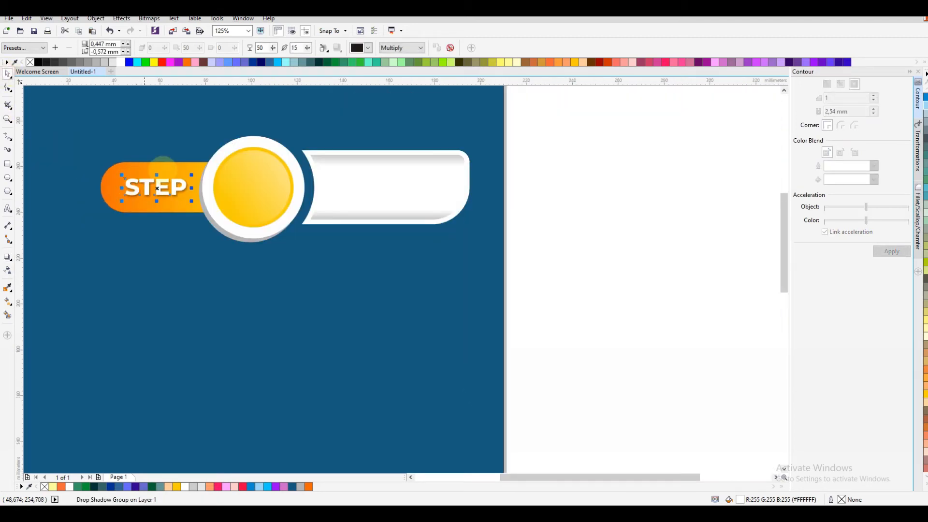
scroll(201, 150, up, 1)
click(194, 146)
key(ctrl+z)
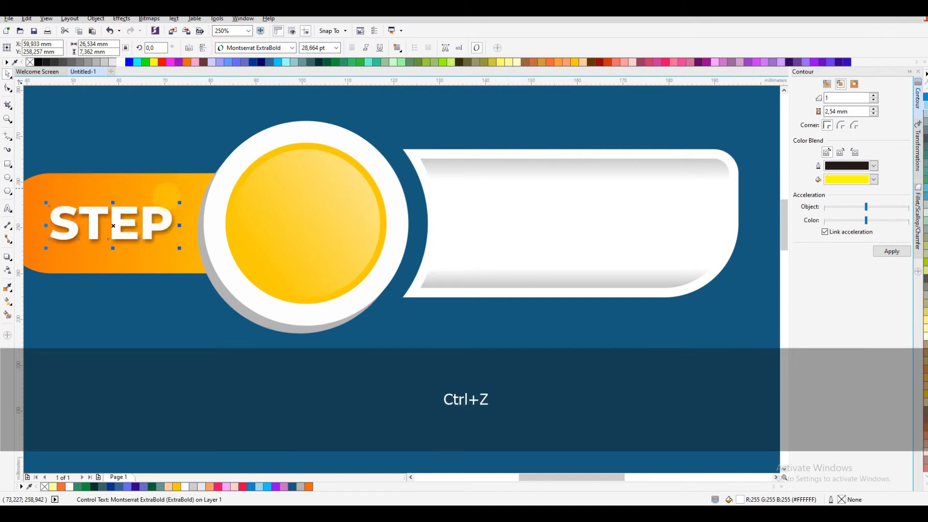
click(159, 149)
- Duplicate the STEP text onto the yellow circle and change the copy's wording to "01"
drag(149, 218, 367, 213)
right_click(367, 214)
double_click(367, 213)
key(ctrl+a)
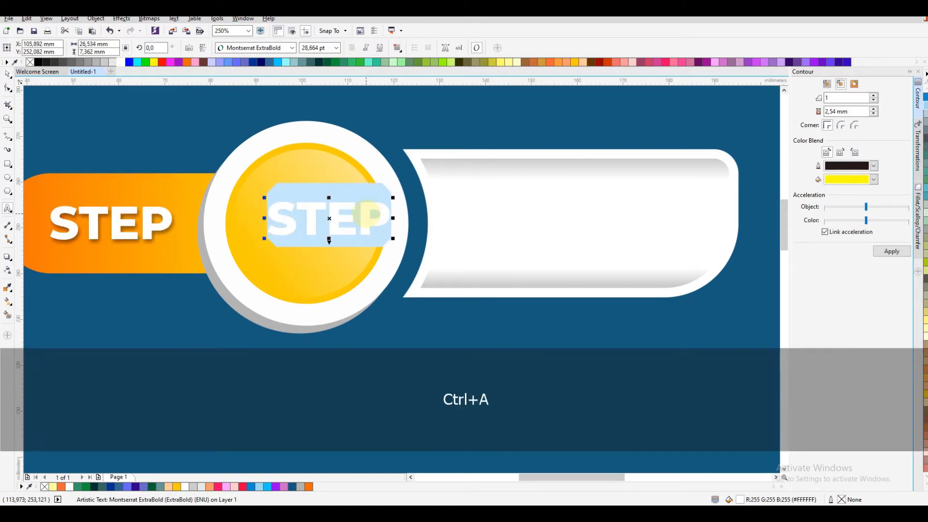
text(01)
click(8, 74)
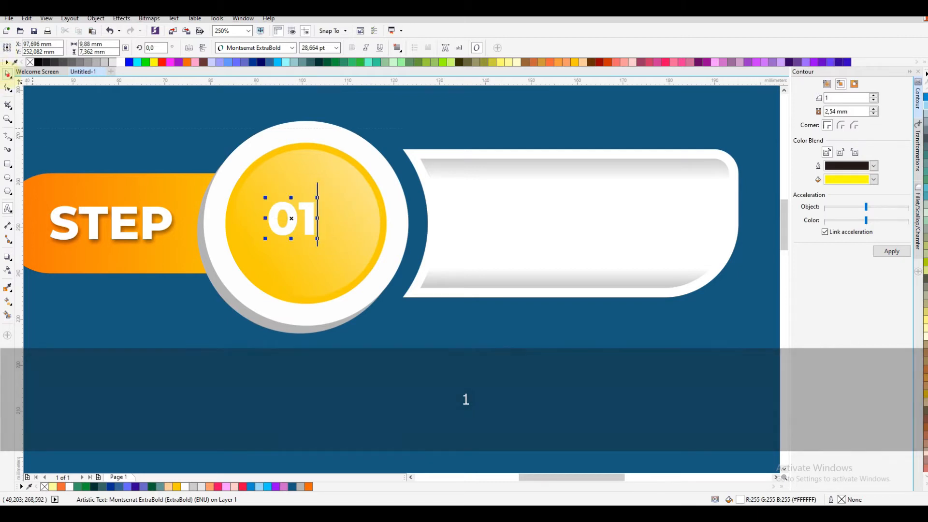
- Center the 01 text horizontally and vertically on the yellow circle
shift+click(351, 182)
key(c)
key(e)
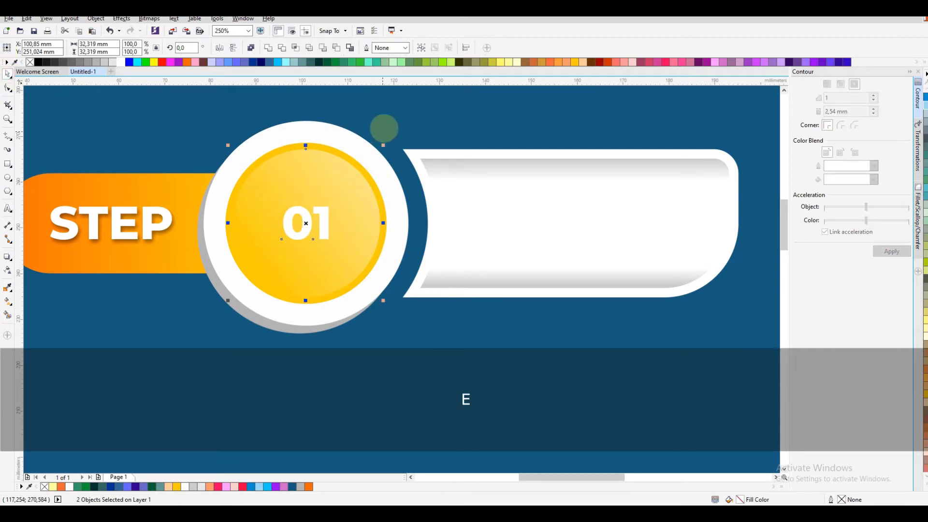
click(384, 129)
- Enlarge the 01 text from its center to about 54 pt so that it fills more of the yellow circle
click(322, 218)
drag(334, 202, 346, 188)
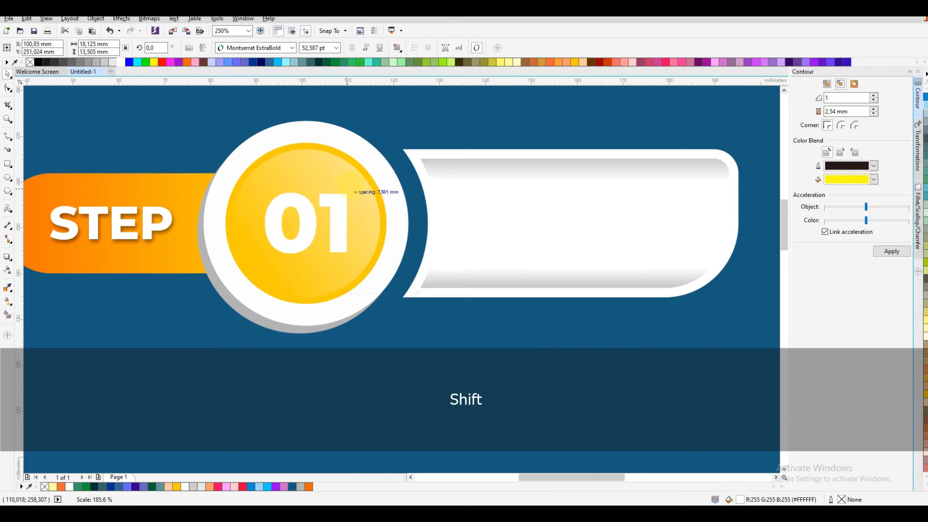
scroll(344, 170, down, 1)
scroll(316, 184, up, 1)
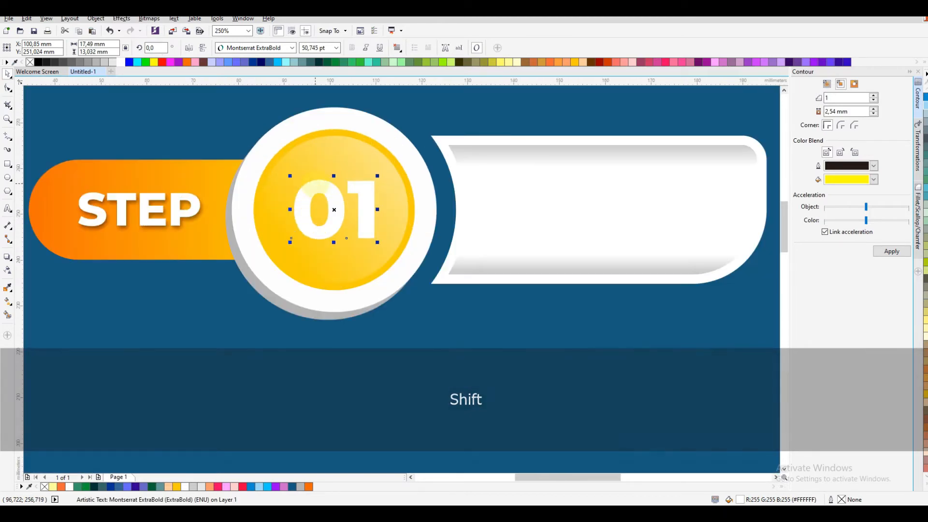
drag(290, 176, 286, 180)
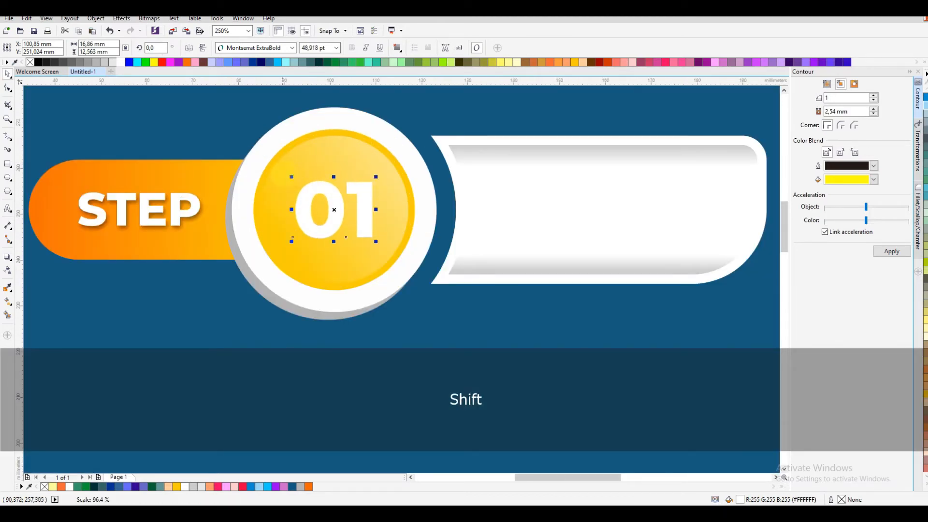
scroll(396, 172, up, 1)
drag(351, 185, 357, 178)
- Add a one-step outside contour with an offset of about 0.49 mm to the 01 text
scroll(317, 198, down, 1)
scroll(300, 208, up, 1)
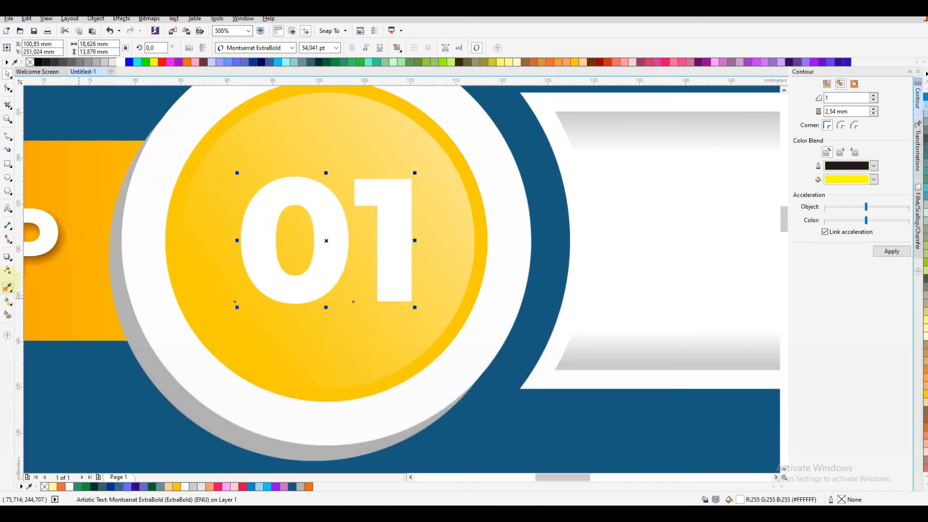
click(7, 257)
click(36, 266)
drag(326, 290, 341, 313)
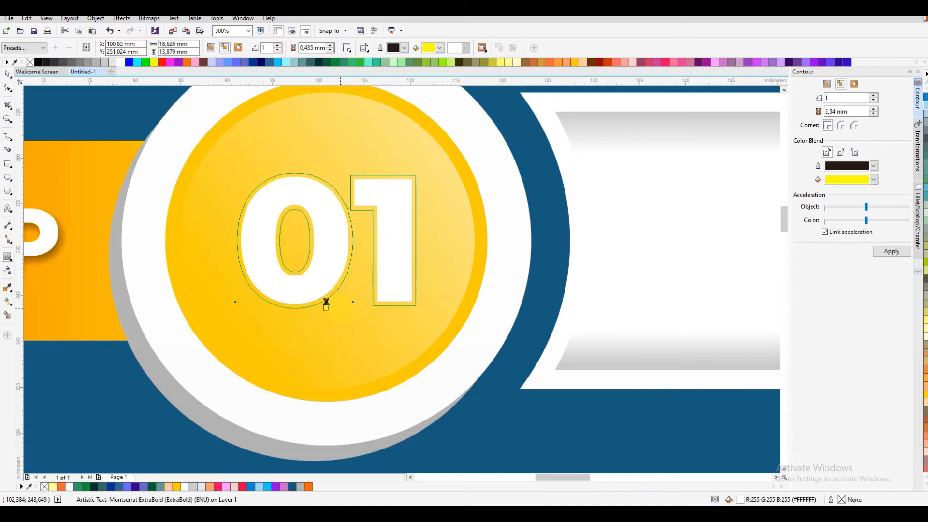
drag(326, 303, 327, 303)
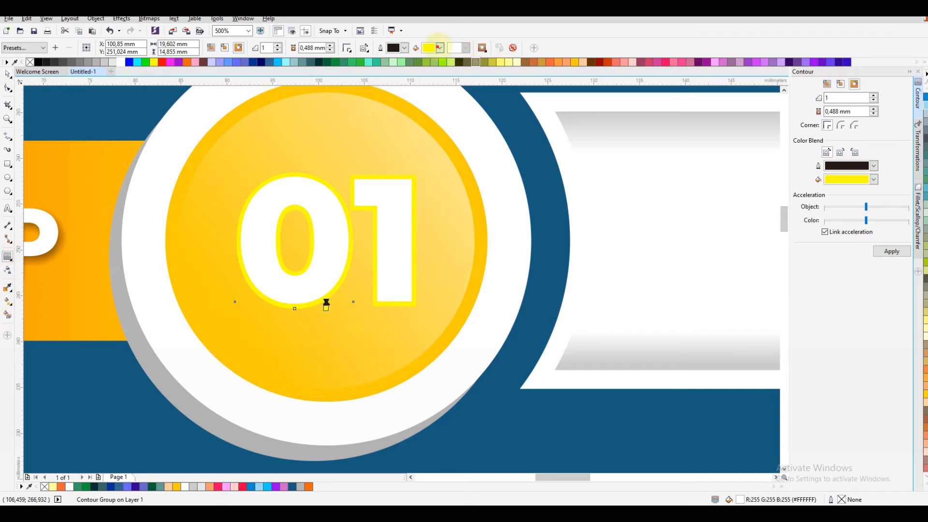
- Set the fill color of the 01 text's contour to golden yellow
click(439, 47)
drag(473, 84, 473, 94)
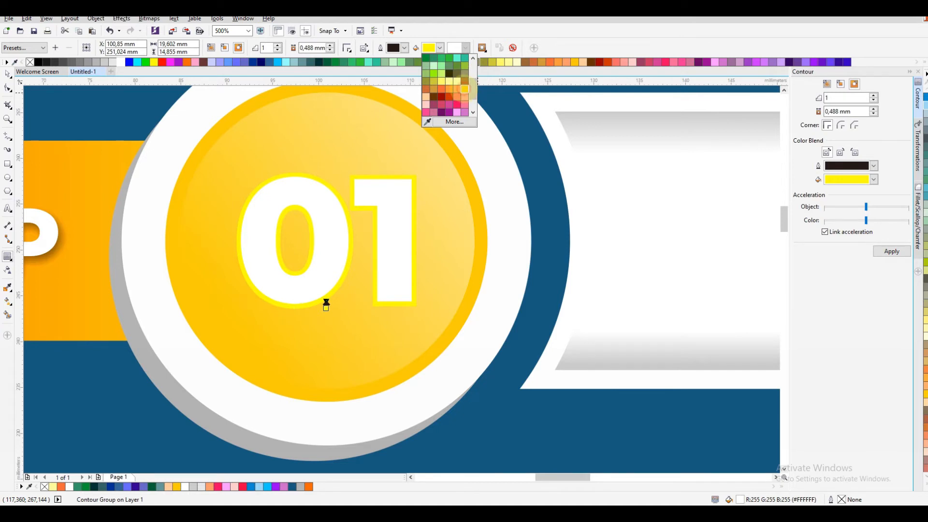
click(464, 89)
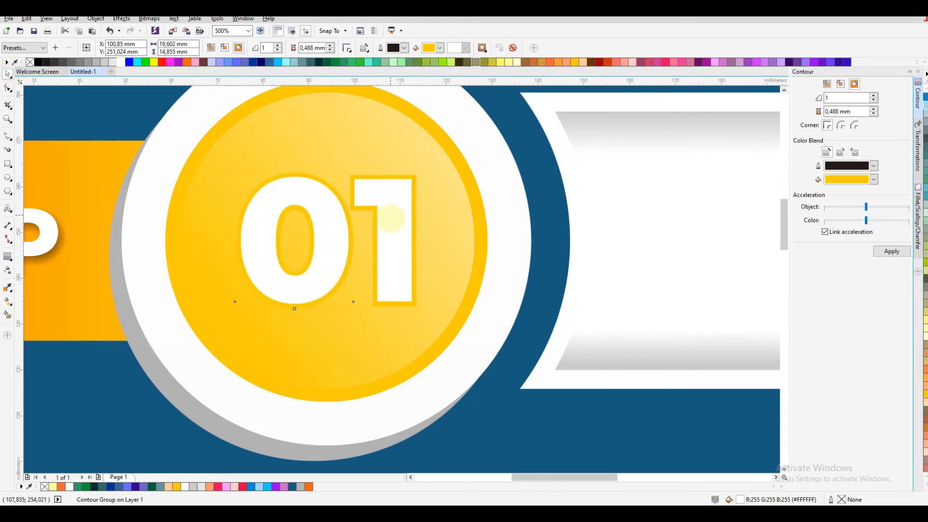
- Clear the contour from the 01 text
scroll(390, 218, down, 2)
drag(108, 163, 366, 255)
click(381, 227)
key(ctrl+z)
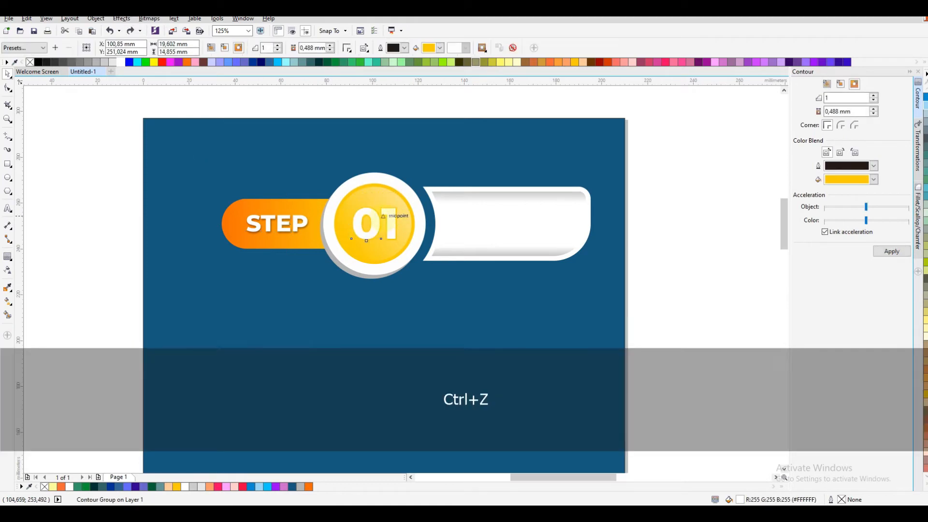
scroll(381, 227, up, 2)
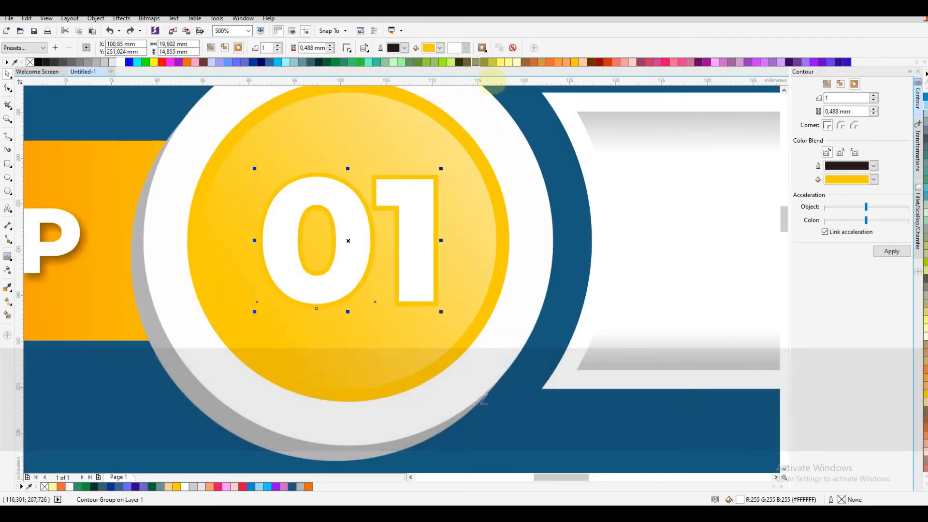
click(513, 47)
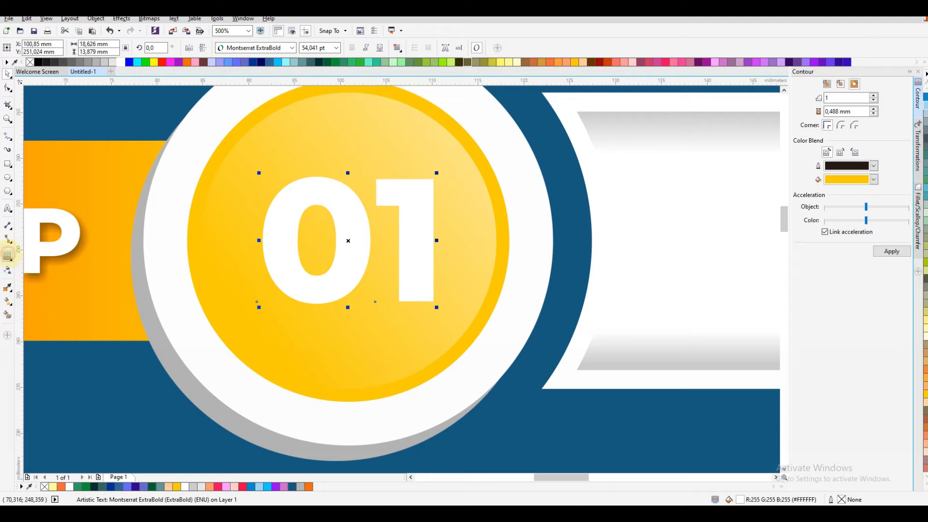
- Add a drop shadow to the 01 text, offset about 0.27 mm right and 0.7 mm down, with opacity 50 and feathering 15
click(7, 256)
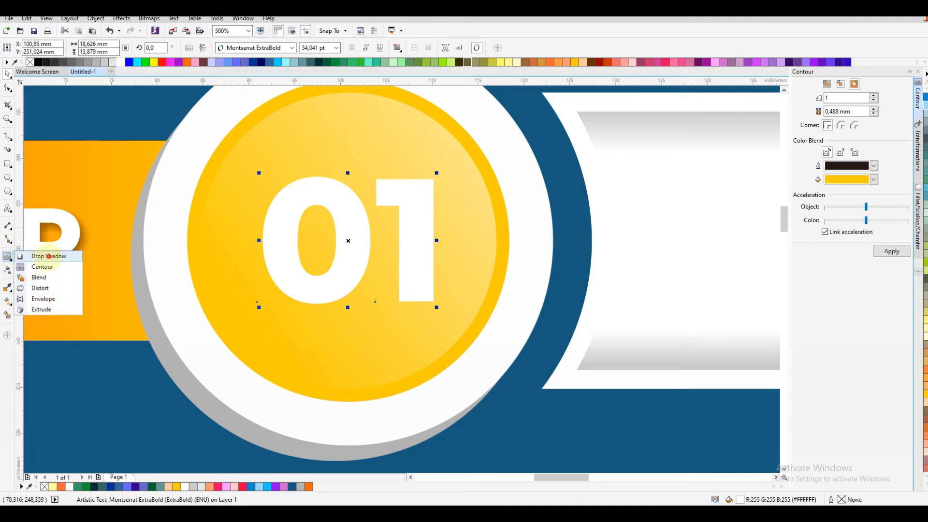
click(48, 256)
drag(348, 240, 375, 307)
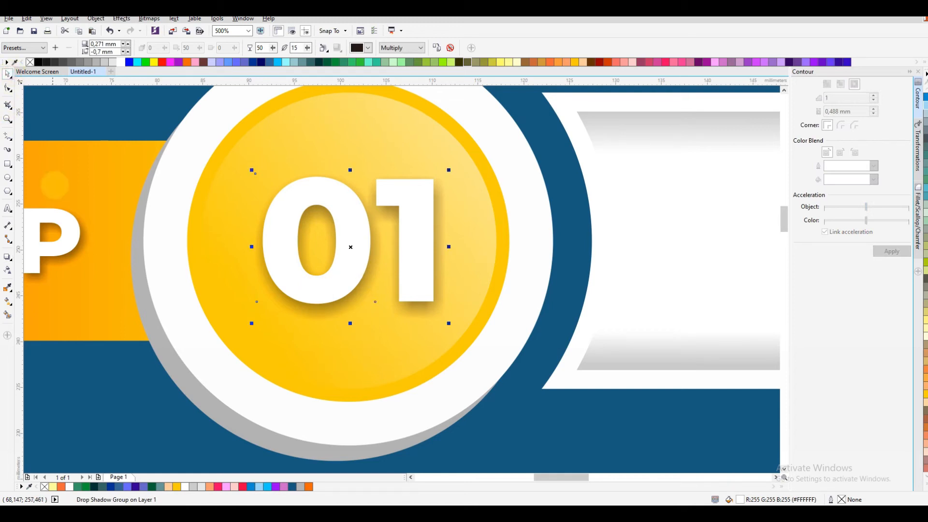
- Move the Lorem ipsum paragraph text over the white panel and order it in front of the panel
scroll(48, 181, down, 2)
scroll(301, 206, down, 1)
drag(518, 203, 271, 200)
scroll(271, 199, up, 2)
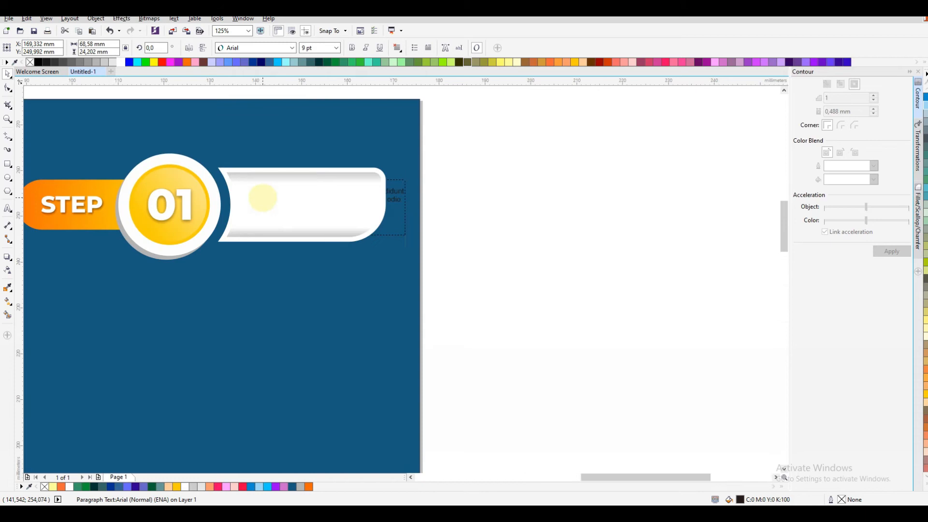
right_click(529, 190)
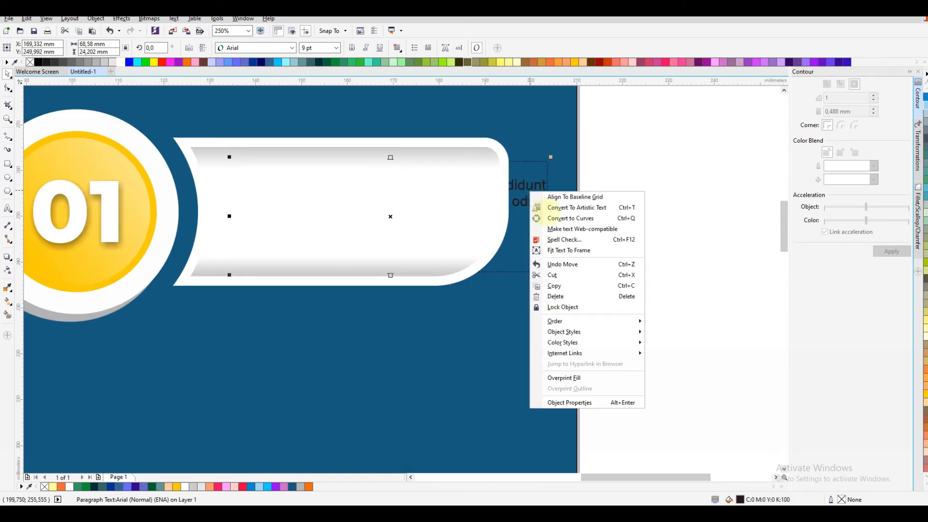
mouse_move(589, 320)
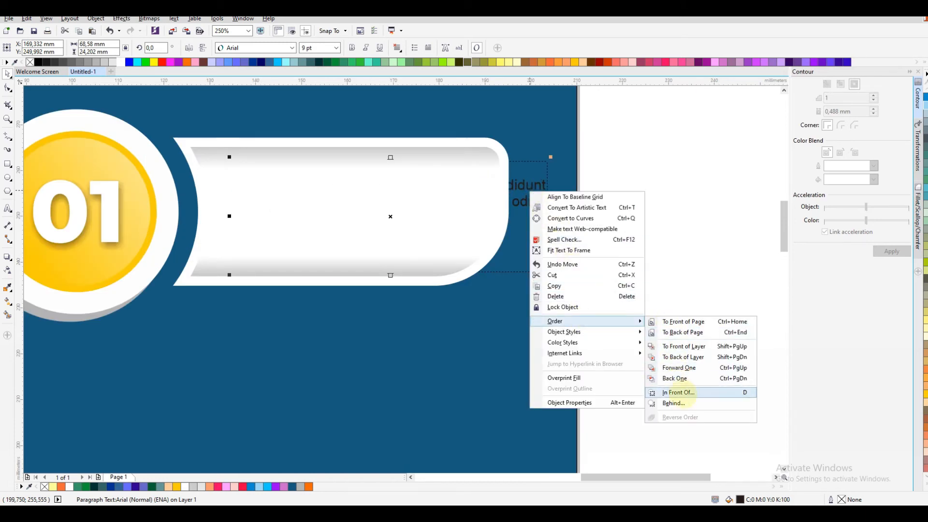
click(677, 394)
click(308, 217)
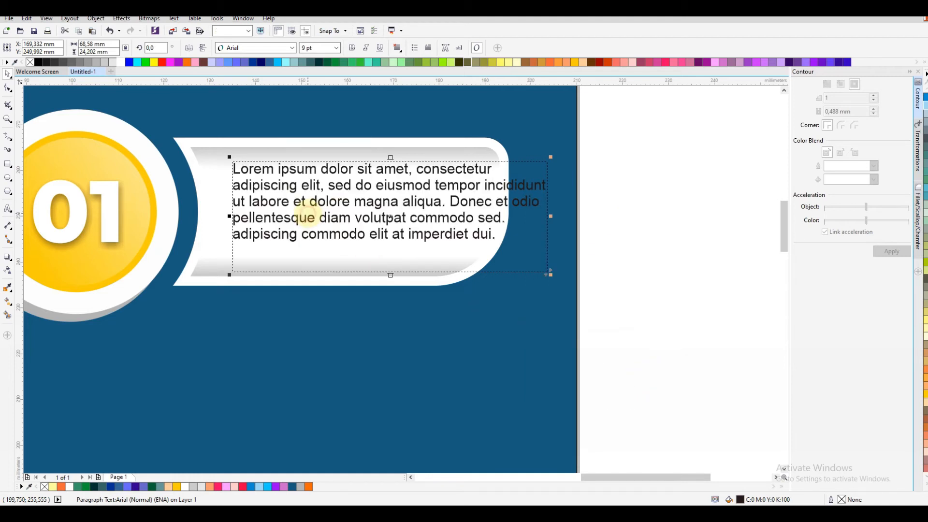
- Set the paragraph text to 8 pt and narrow its frame to about 57 mm so that it fits inside the white panel
drag(364, 189, 349, 192)
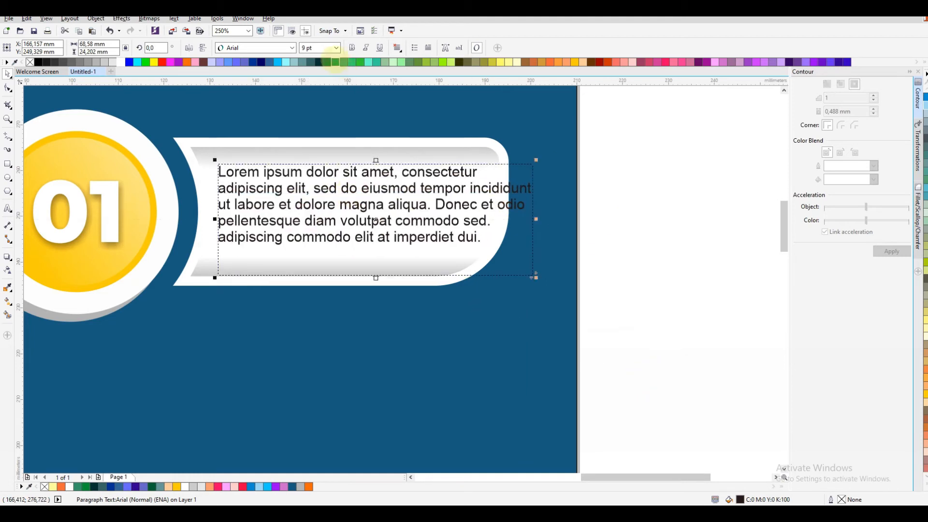
key(Return)
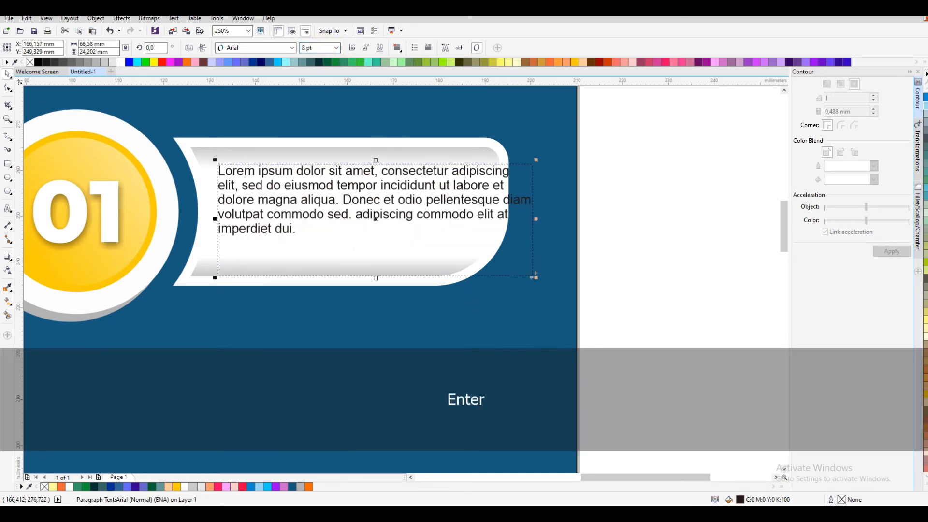
drag(537, 219, 485, 220)
- Nudge the paragraph text within the white panel and align it to the panel's vertical center
drag(389, 174, 395, 176)
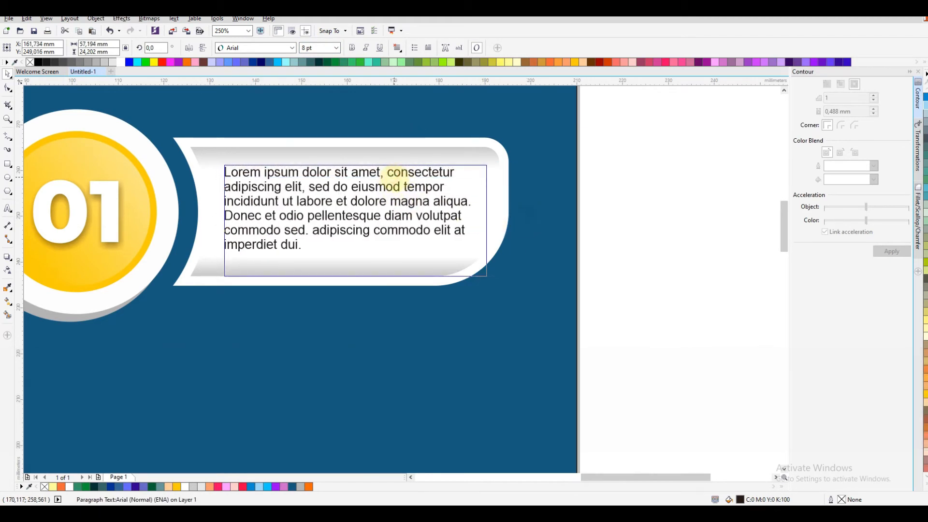
shift+click(307, 162)
key(e)
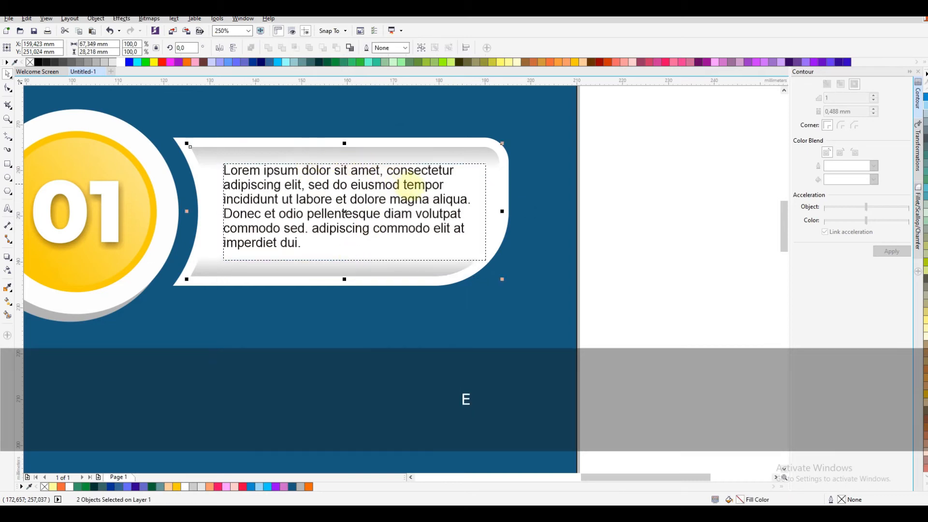
- Select all objects of the STEP 01 banner and shift them slightly left on the blue page
scroll(473, 207, down, 2)
click(551, 191)
drag(532, 177, 291, 238)
scroll(435, 218, up, 2)
drag(444, 209, 434, 208)
- Duplicate the whole banner about 54 mm straight down and repeat the copy twice, making four stacked banners
scroll(310, 172, down, 1)
drag(309, 180, 323, 241)
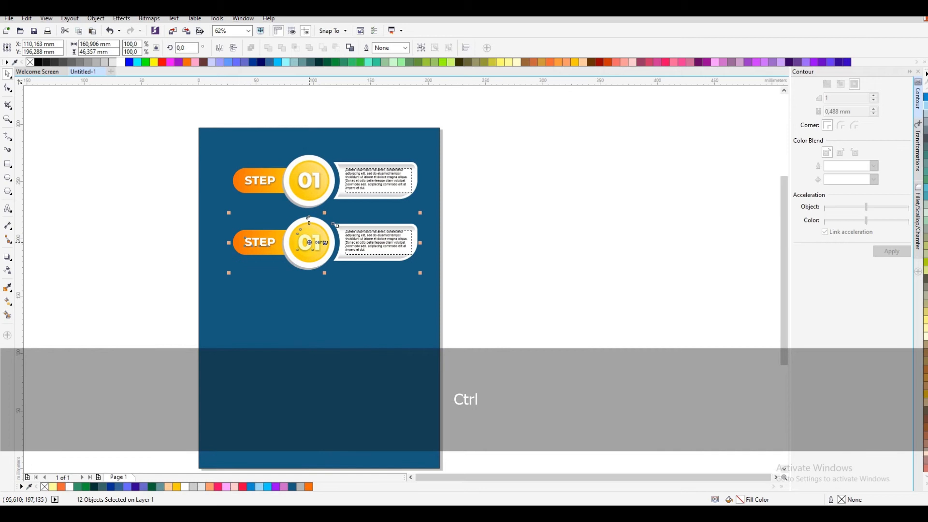
key(ctrl+r)
key(ctrl+r)
click(550, 234)
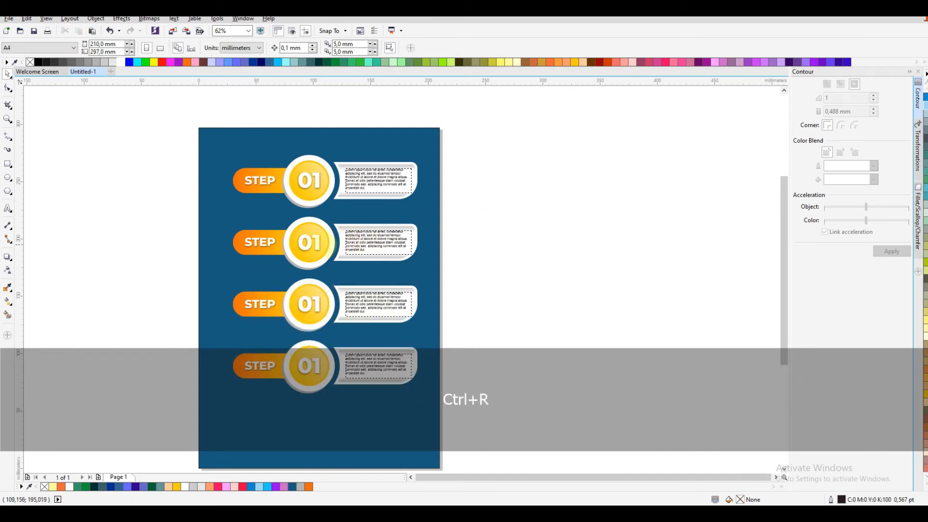
- Change the numbers in the second, third and fourth banners to 02, 03 and 04
double_click(310, 251)
key(ctrl+a)
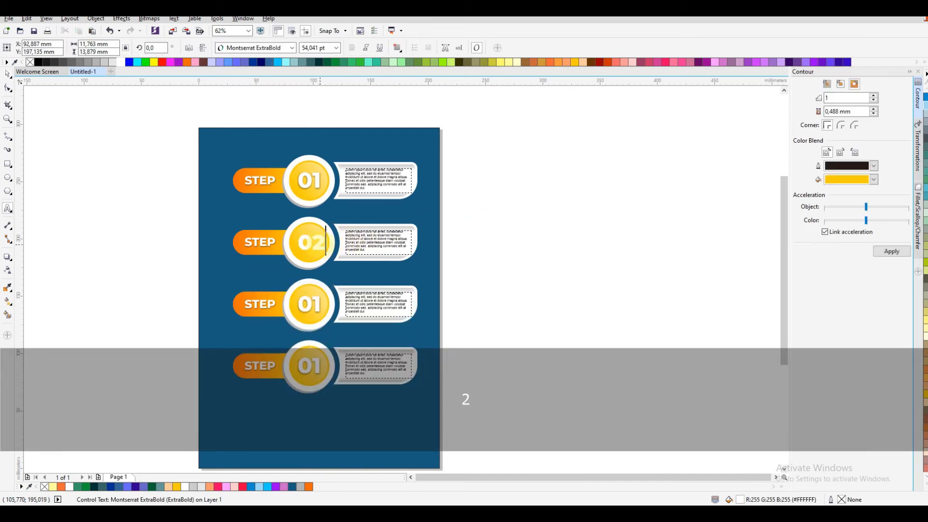
double_click(316, 311)
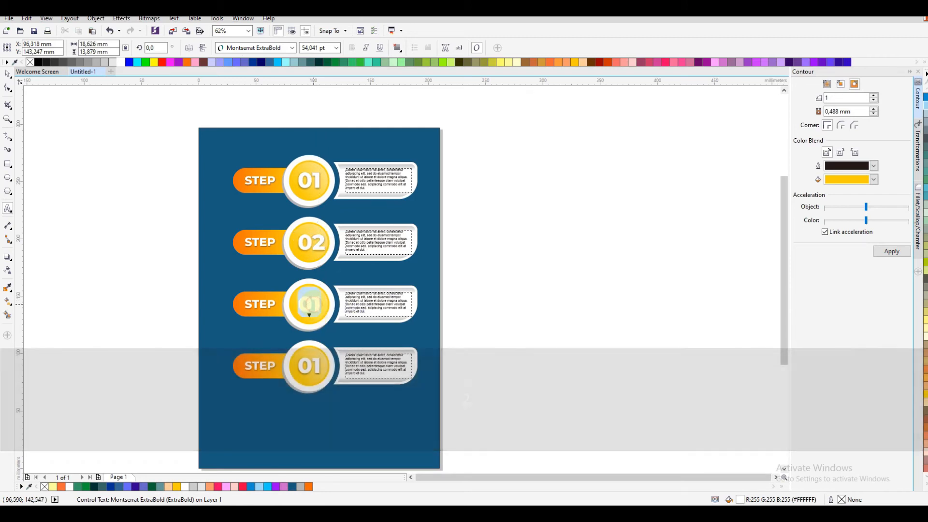
text(0)
double_click(310, 365)
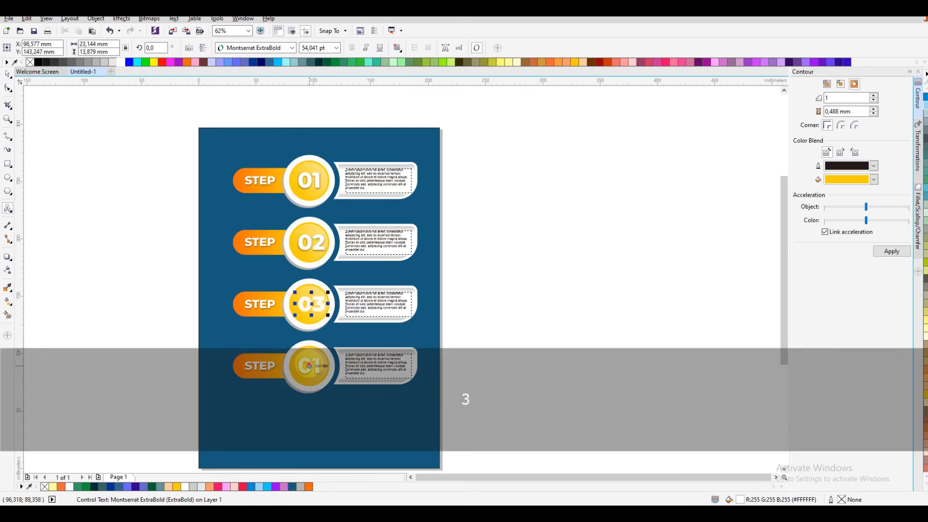
text(0)
click(7, 73)
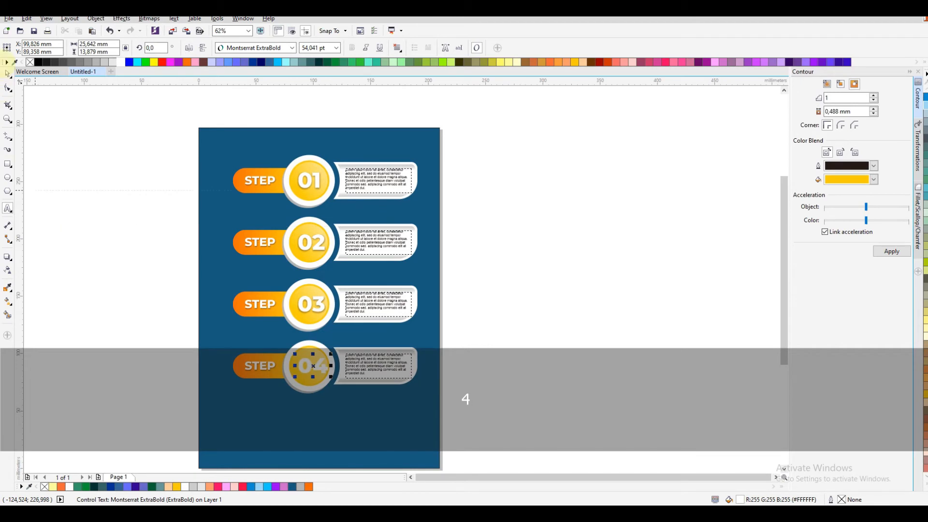
- Center the 04, 03 and 02 numbers horizontally in their yellow circles
scroll(391, 369, down, 1)
scroll(361, 373, up, 2)
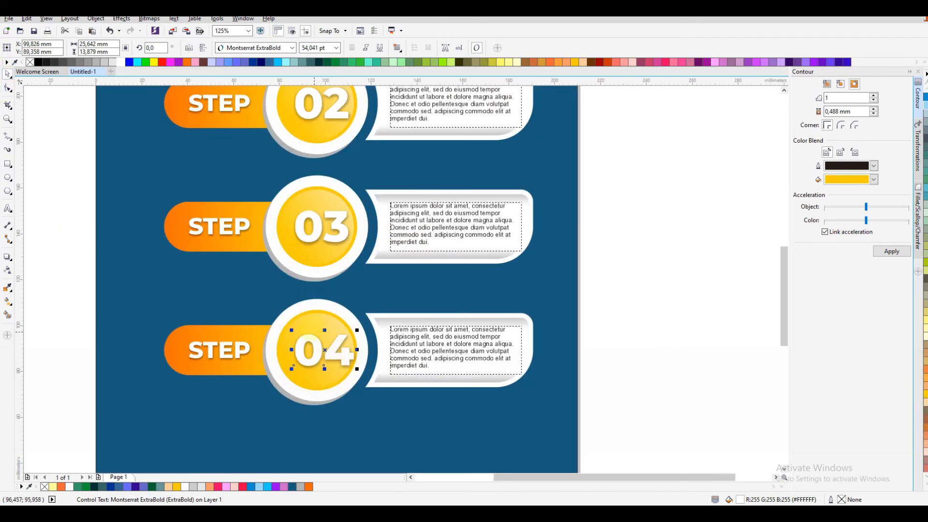
shift+click(314, 321)
key(c)
click(326, 234)
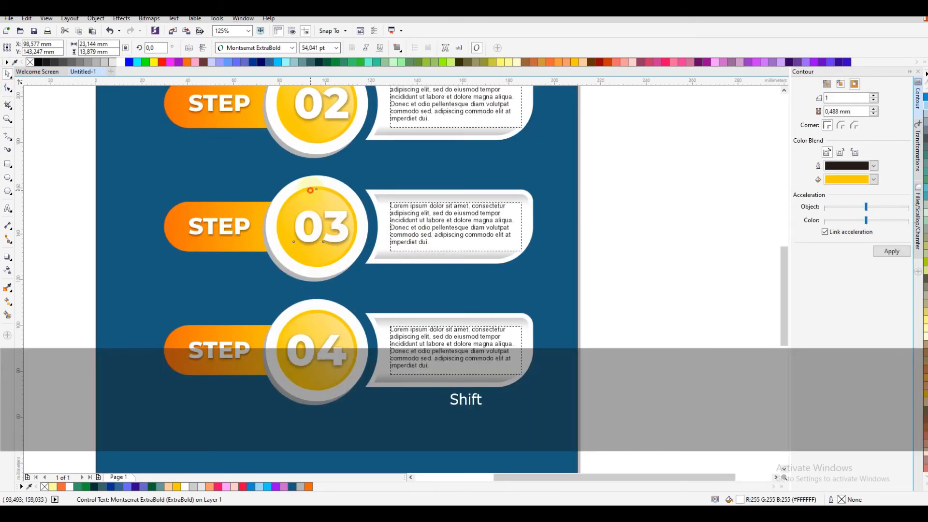
shift+click(312, 191)
key(c)
click(337, 116)
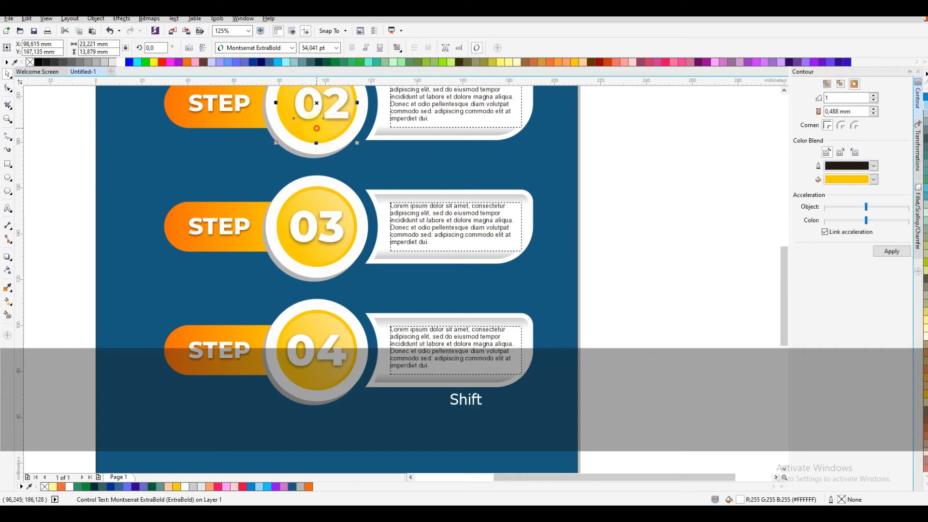
key(c)
- Set the start color of the gradient on the 02 banner's STEP tab to pinkish red
scroll(337, 295, down, 2)
scroll(337, 205, up, 2)
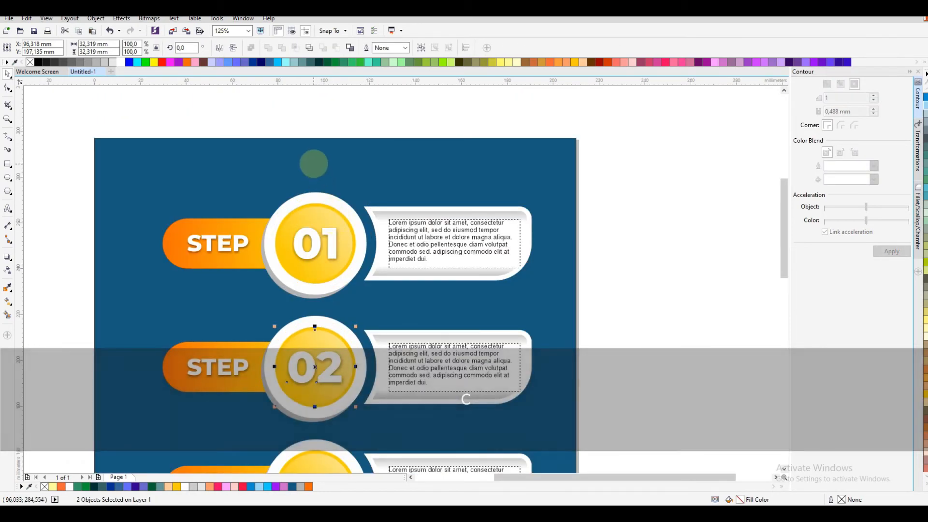
scroll(314, 164, down, 2)
scroll(277, 250, up, 2)
click(277, 250)
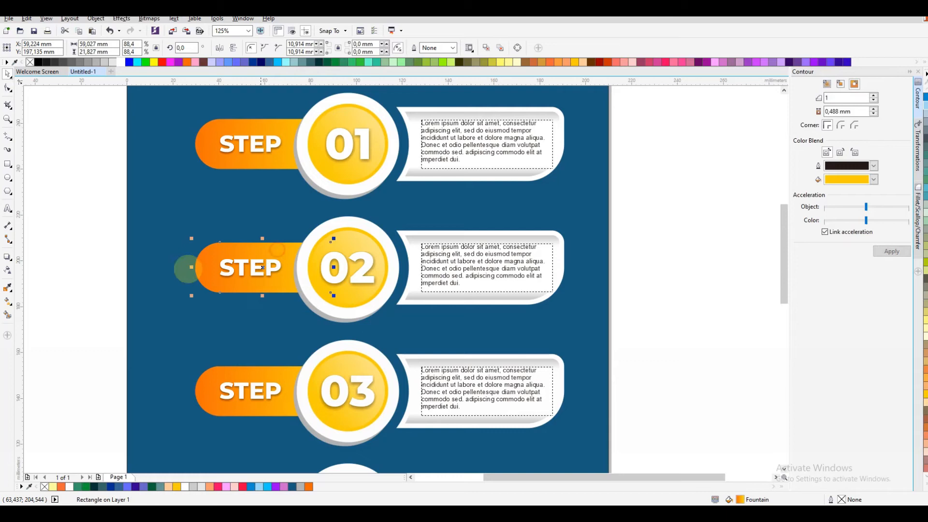
click(7, 301)
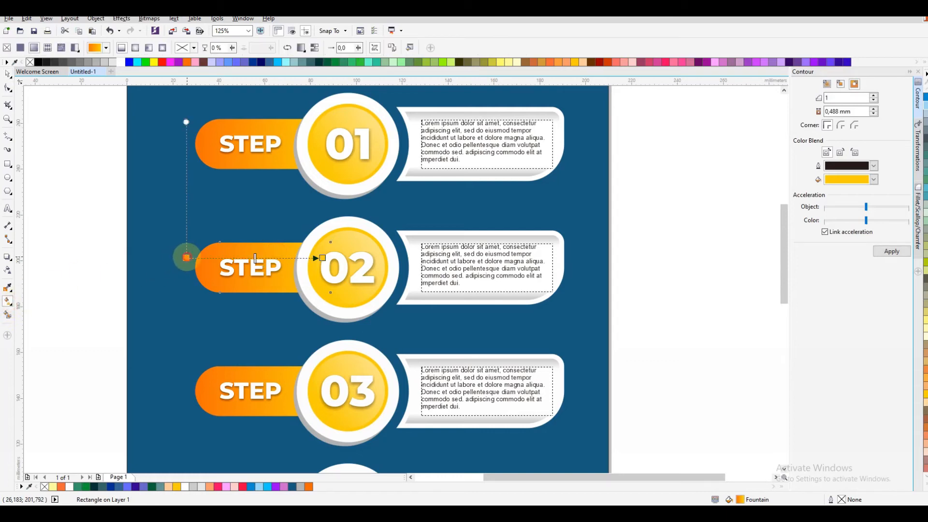
click(187, 258)
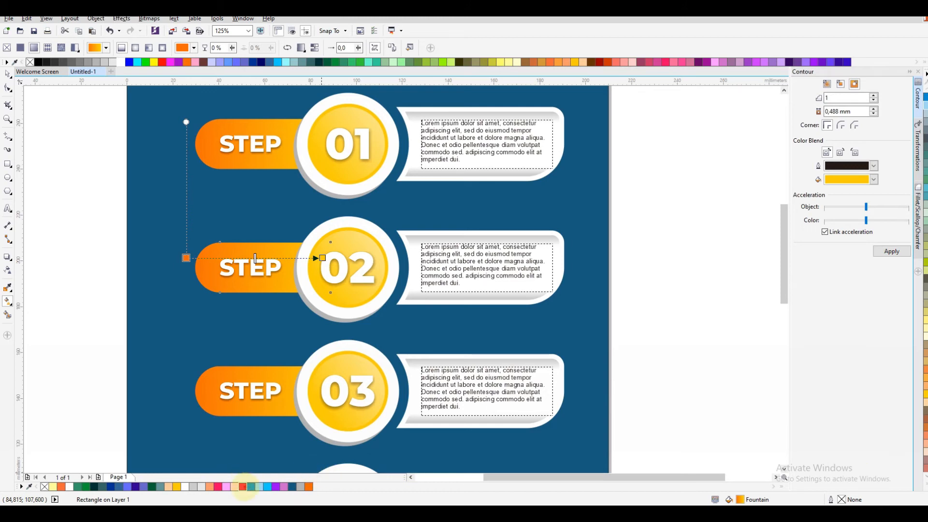
click(242, 486)
- Set the end color of the 02 tab's gradient to light pink and extend its end horizontally to the number circle's right side
click(323, 258)
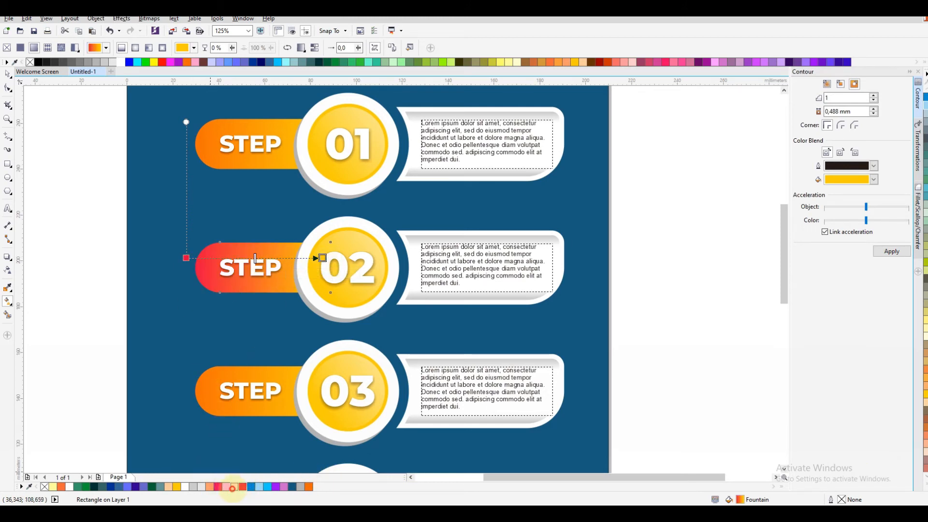
click(233, 487)
drag(323, 258, 387, 258)
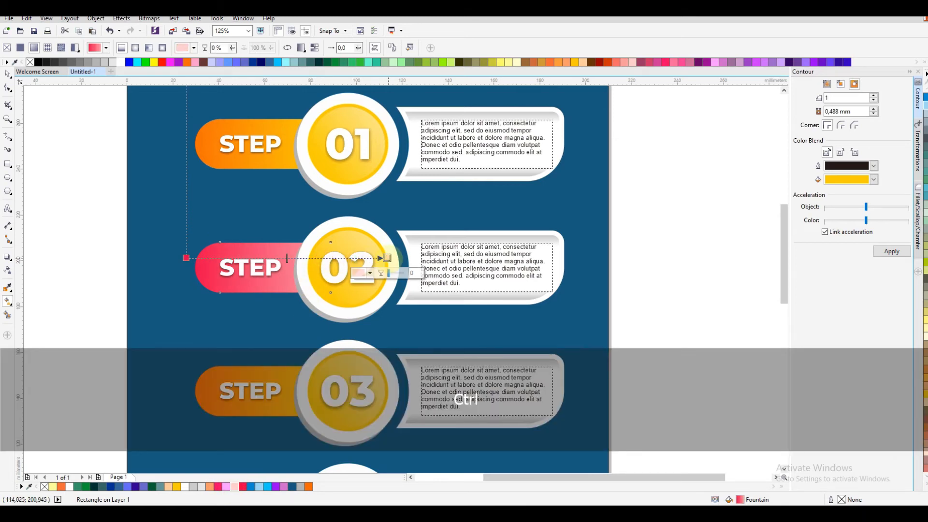
- Set the start color of the gradient on the 03 banner's STEP tab to blue
click(227, 387)
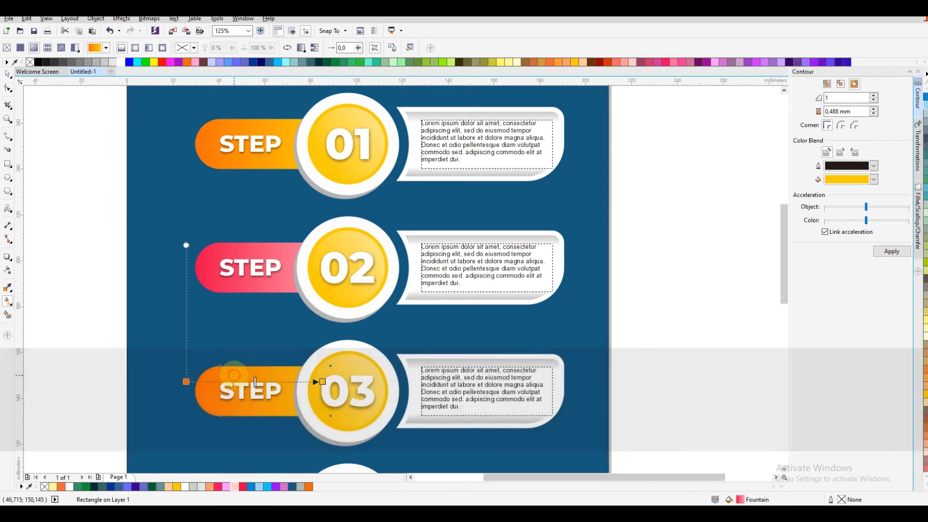
scroll(227, 286, down, 2)
scroll(220, 327, up, 2)
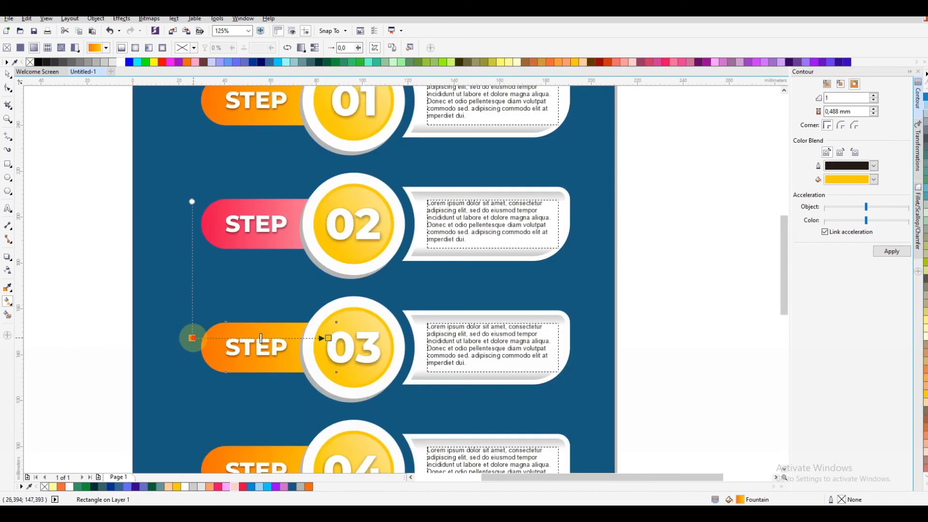
click(192, 338)
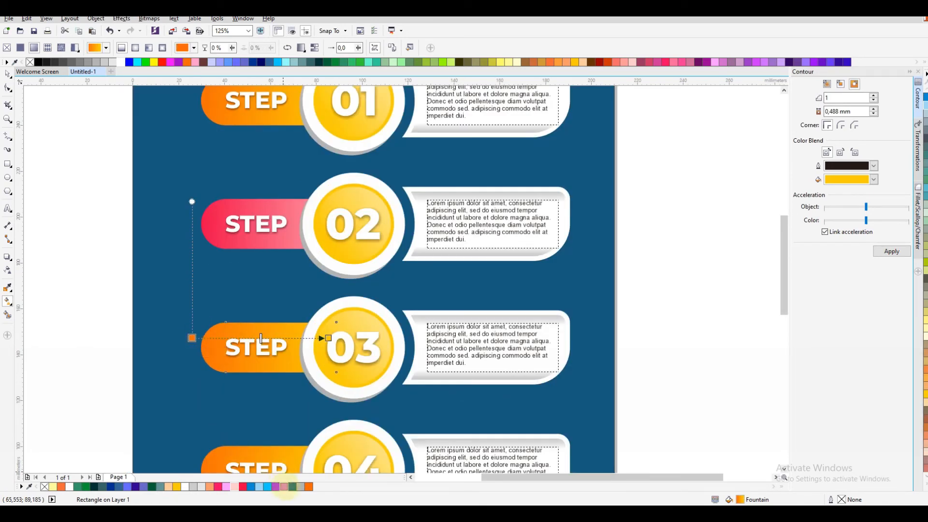
click(292, 487)
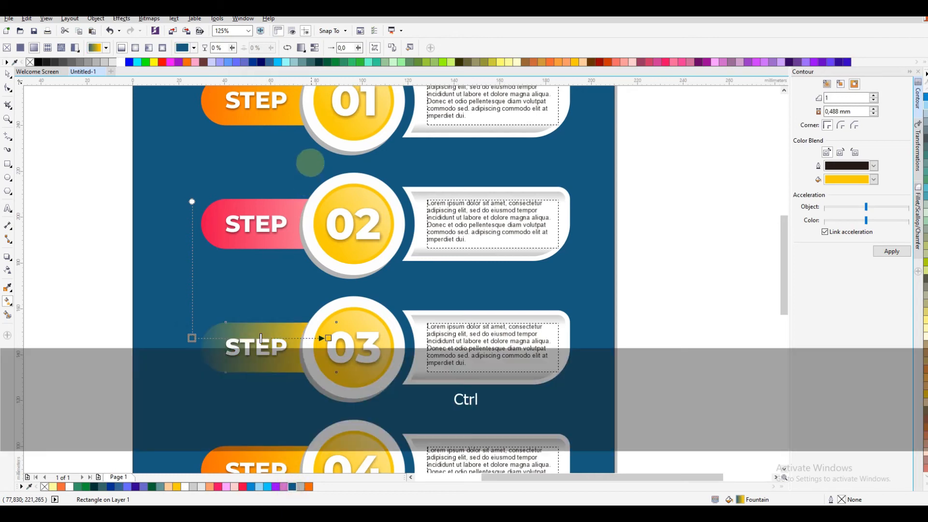
key(ctrl+z)
click(925, 483)
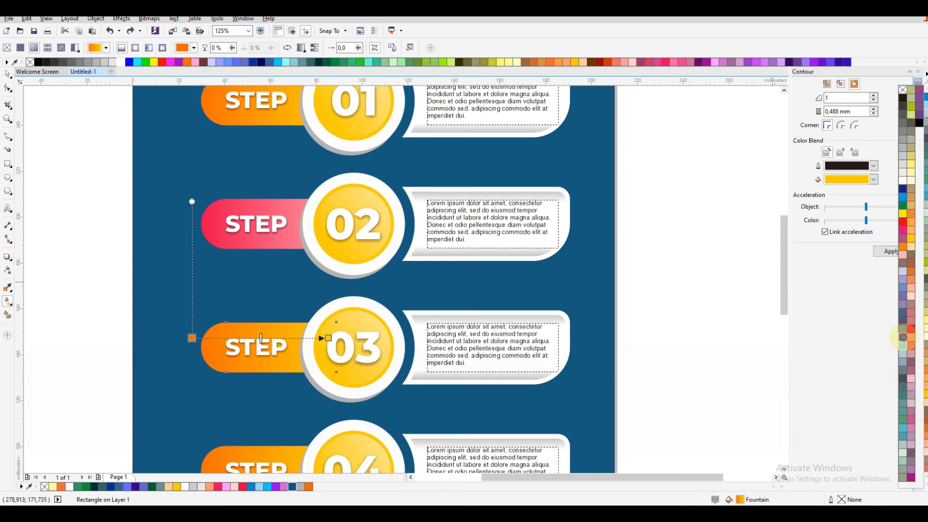
click(903, 337)
- Set the 03 tab's gradient end color to light blue, move its start inward onto the STEP text and its end slightly outward
click(329, 338)
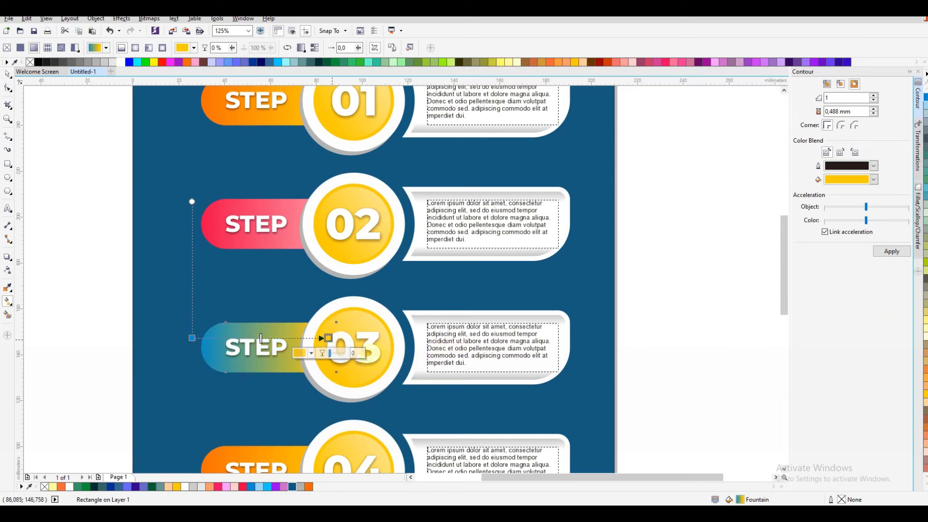
click(926, 484)
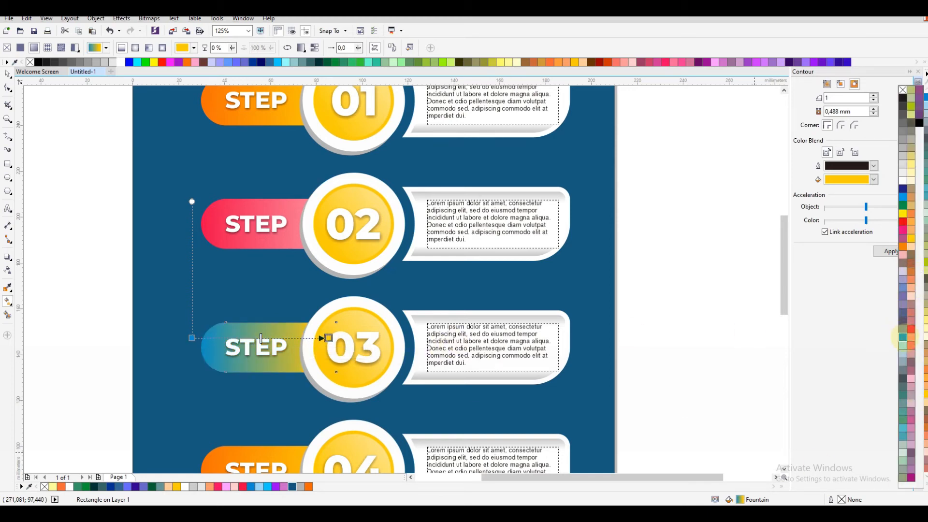
click(903, 345)
click(192, 338)
drag(191, 338, 247, 339)
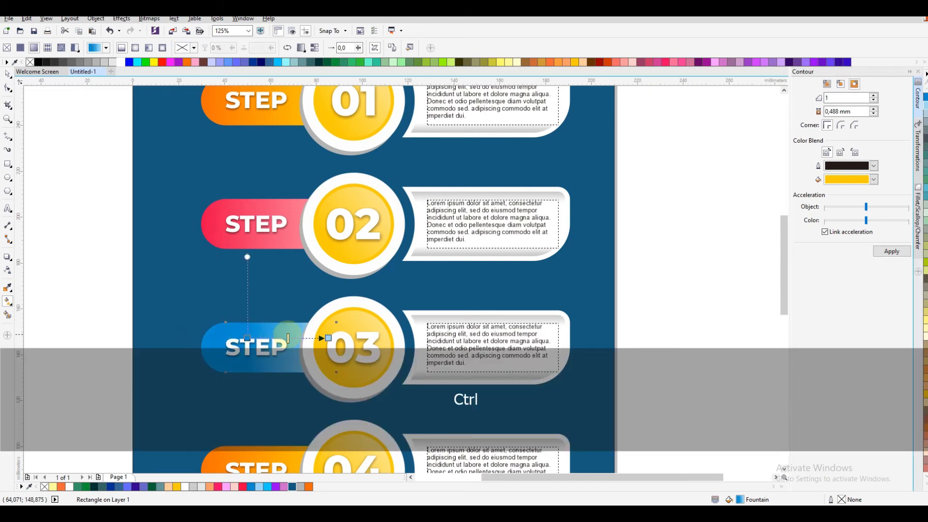
drag(341, 341, 344, 339)
- Set the start color of the gradient on the 04 banner's STEP tab to purple
scroll(238, 300, down, 1)
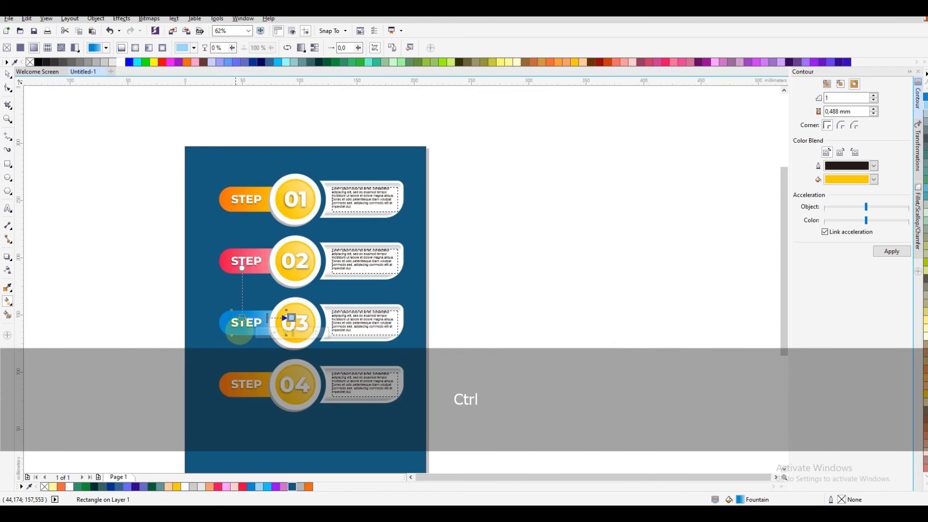
scroll(237, 393, up, 1)
click(239, 393)
click(193, 362)
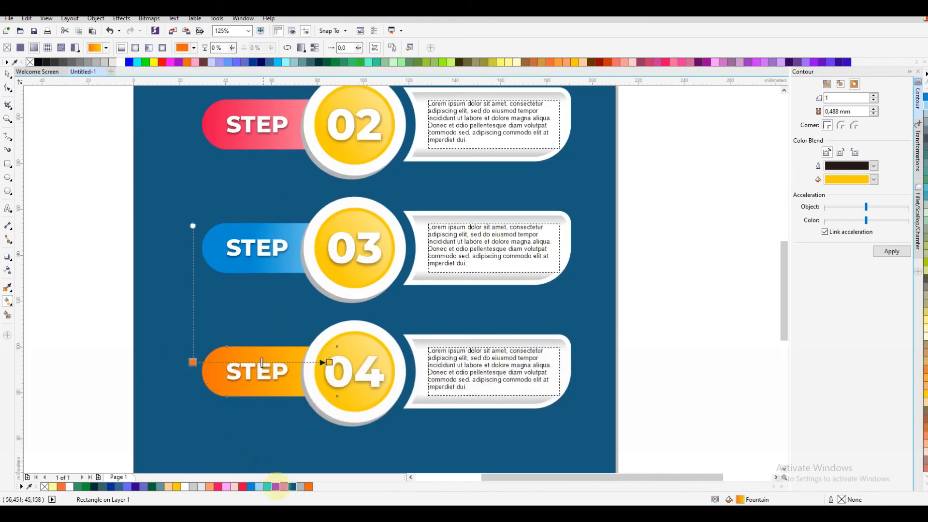
click(276, 487)
- Set the 04 tab's gradient end color to pinkish purple and move its end horizontally inward to the tab's edge at the number circle
click(329, 362)
click(284, 486)
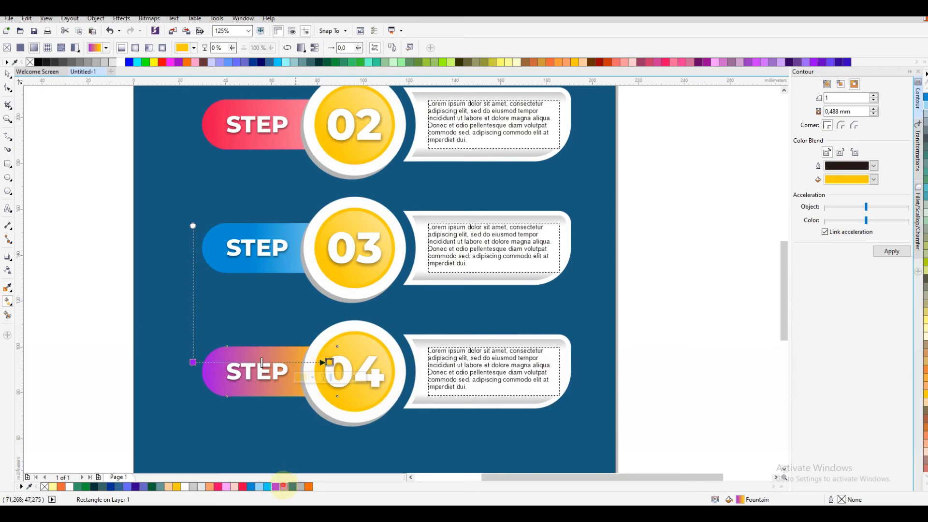
ctrl+drag(330, 363, 301, 362)
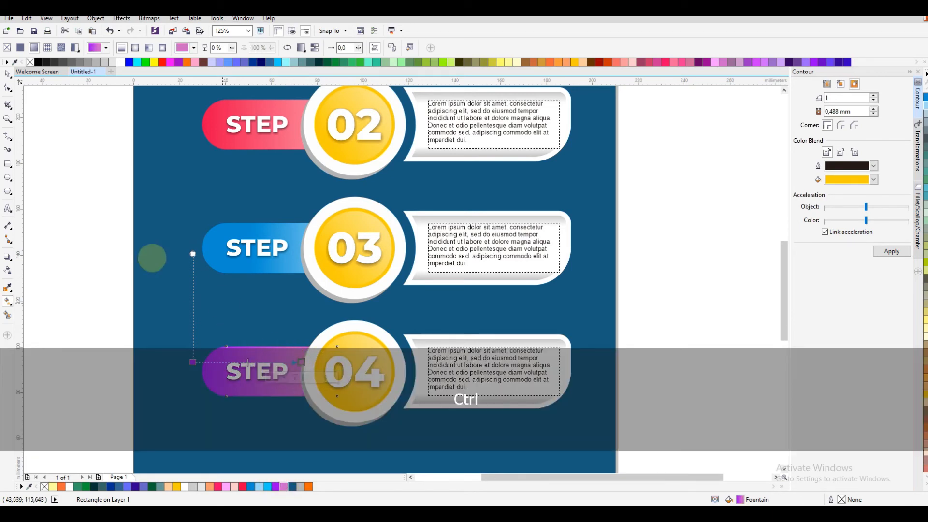
- Fill the inner circle of the 02 banner with pinkish red and that of the 03 banner with sky blue
click(8, 73)
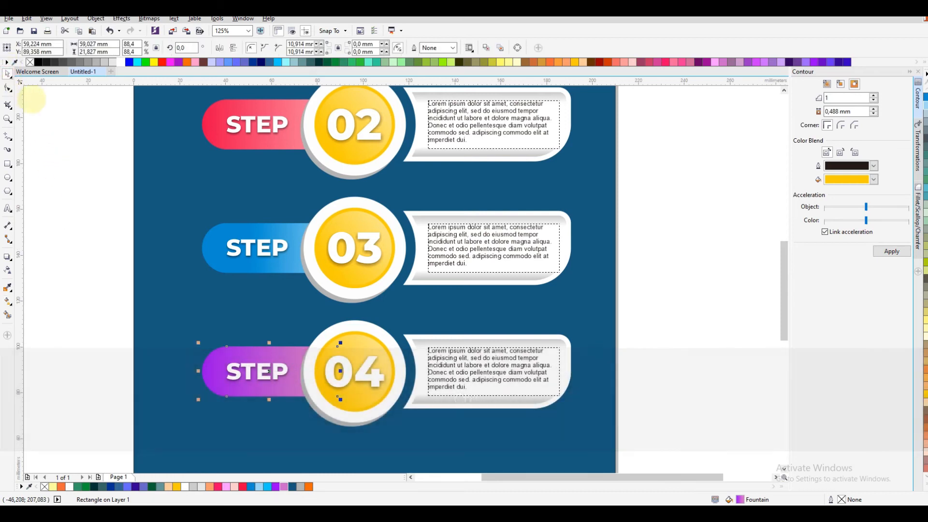
scroll(128, 209, down, 2)
scroll(226, 110, up, 2)
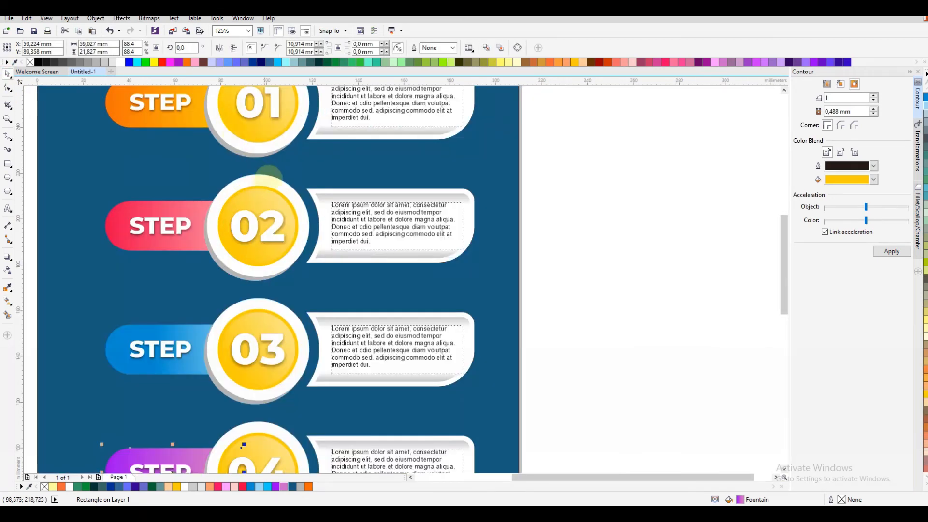
key(ctrl+z)
key(ctrl+z)
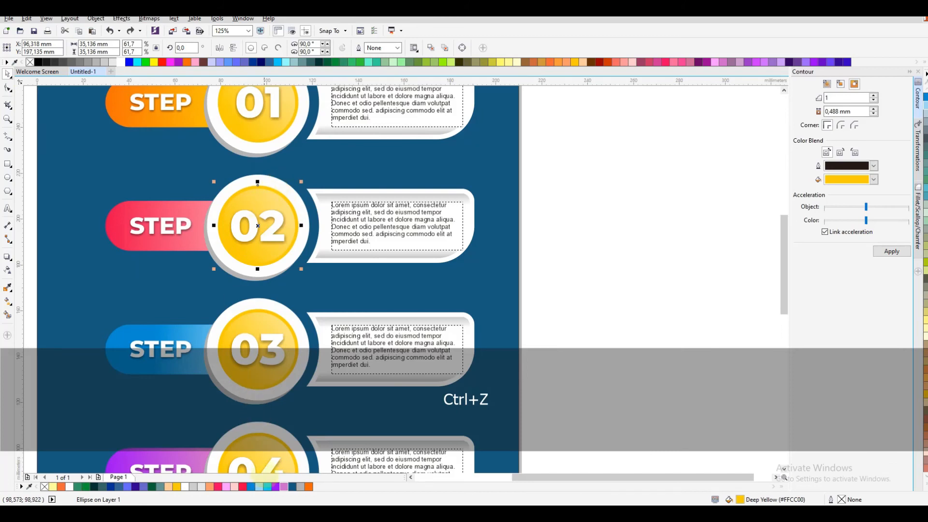
click(243, 487)
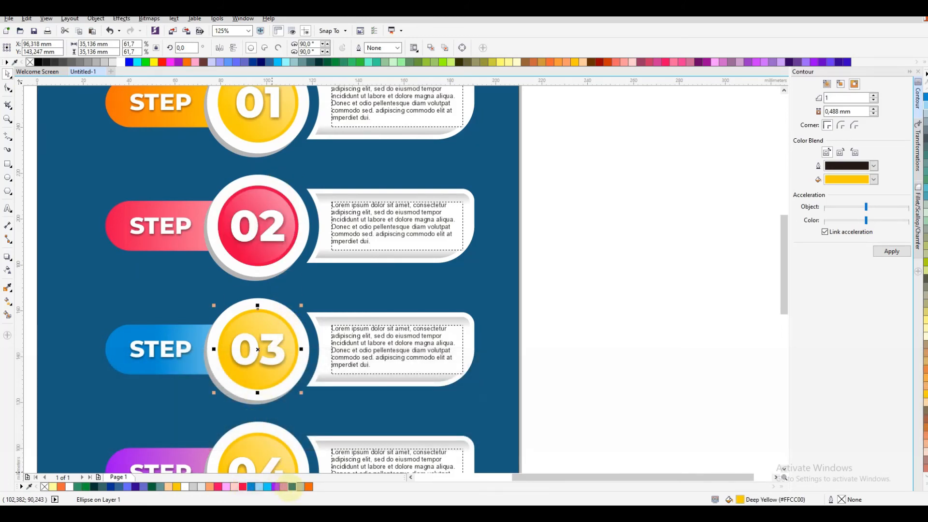
click(251, 487)
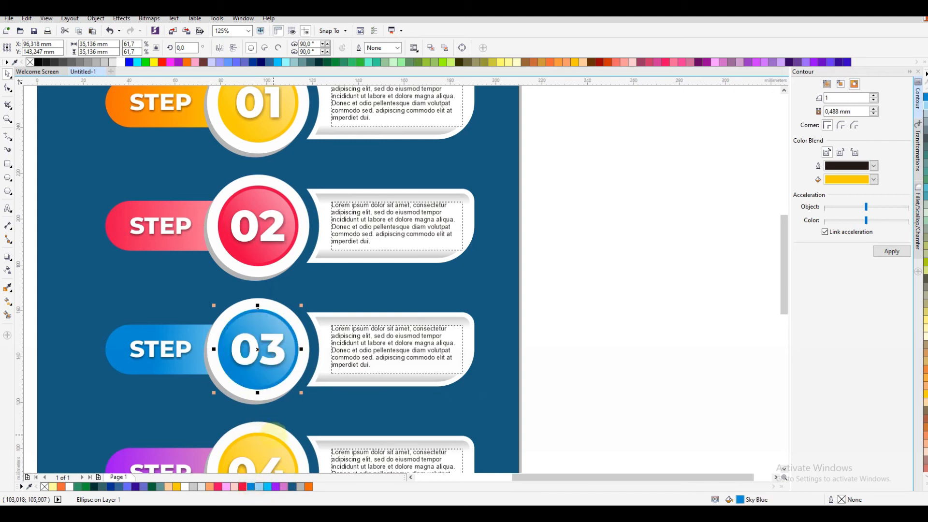
- Fill the inner number circle of the 04 banner with purple
click(274, 426)
scroll(274, 370, down, 1)
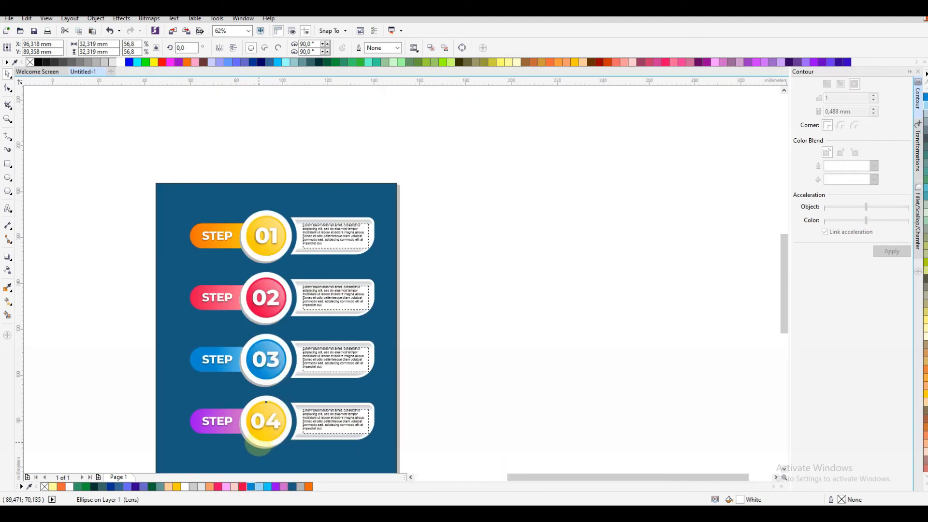
scroll(259, 444, up, 1)
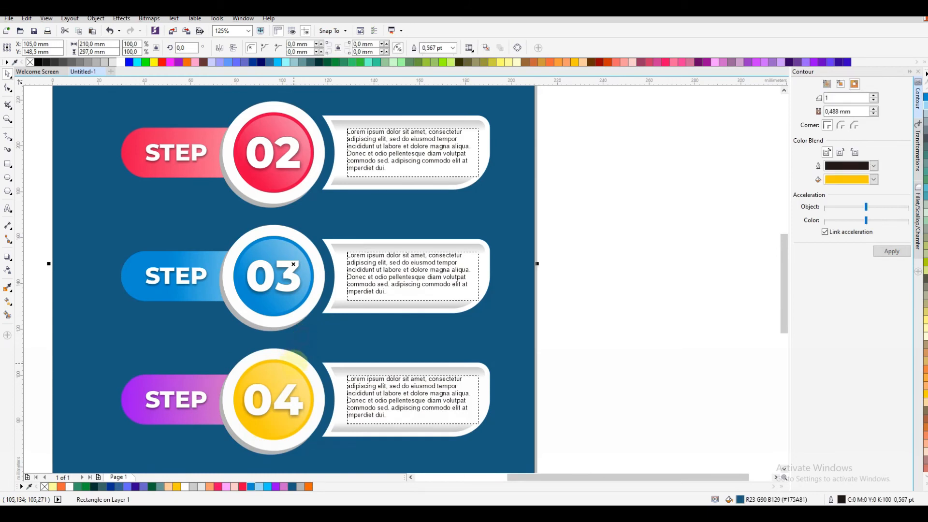
key(ctrl+z)
key(ctrl+z)
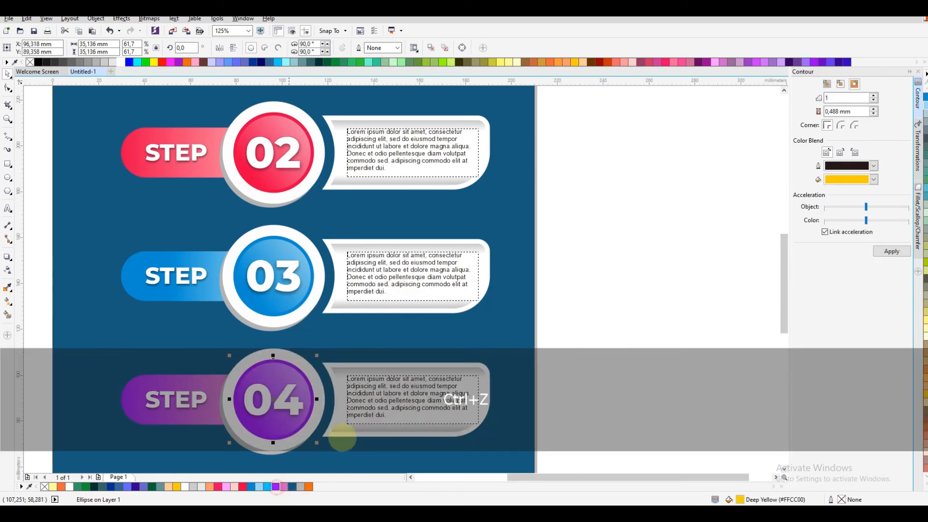
click(594, 311)
scroll(342, 321, down, 1)
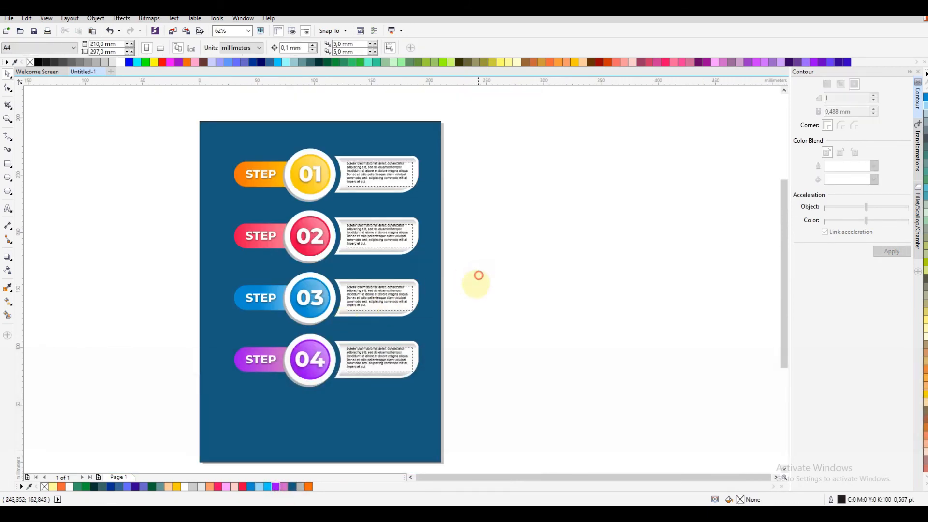
- Group all four step banners and center the group horizontally and vertically on the blue background
drag(473, 403, 197, 135)
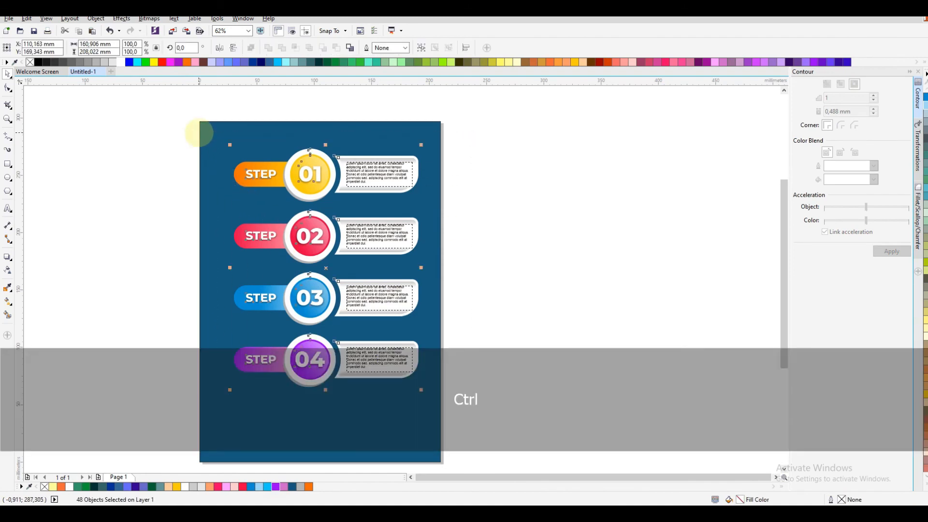
key(ctrl+g)
key(c)
key(e)
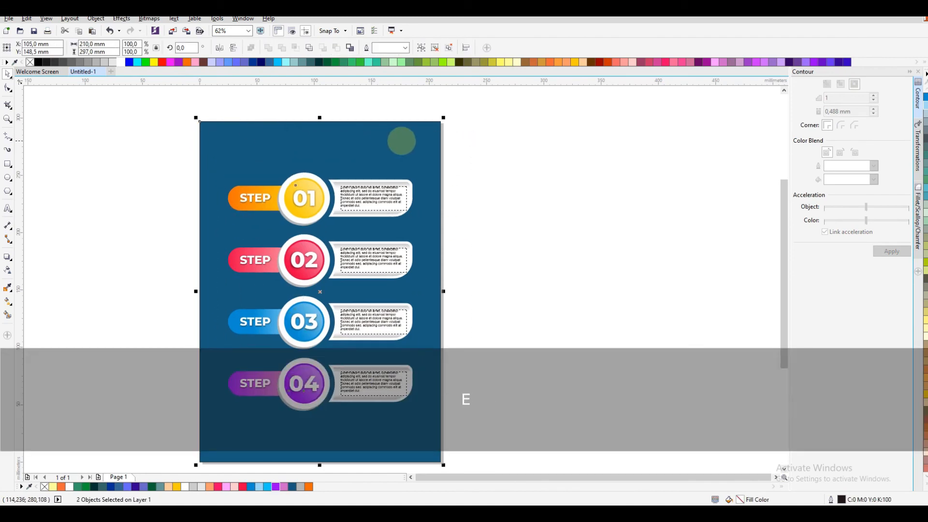
click(460, 142)
- Draw a narrow vertical bar about 5 by 242 mm through the number circles and center it vertically on the blue background
click(8, 164)
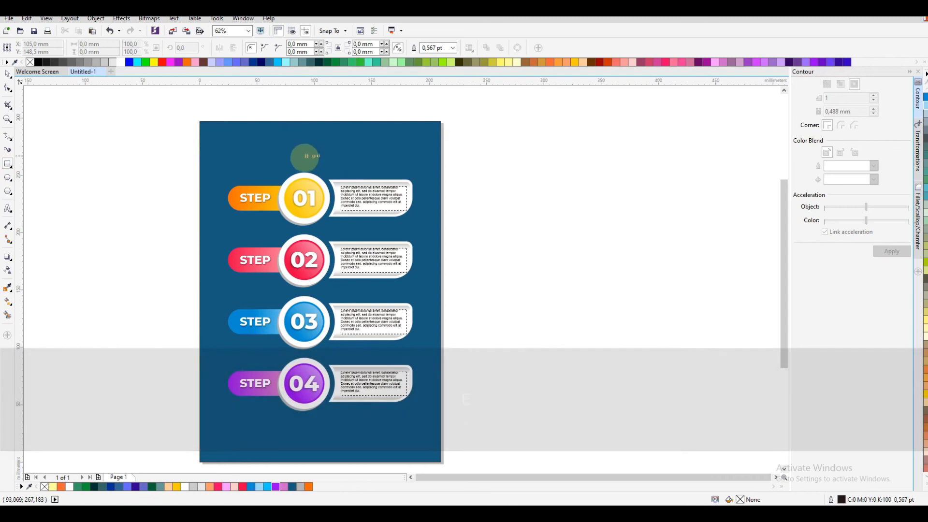
drag(302, 151, 307, 427)
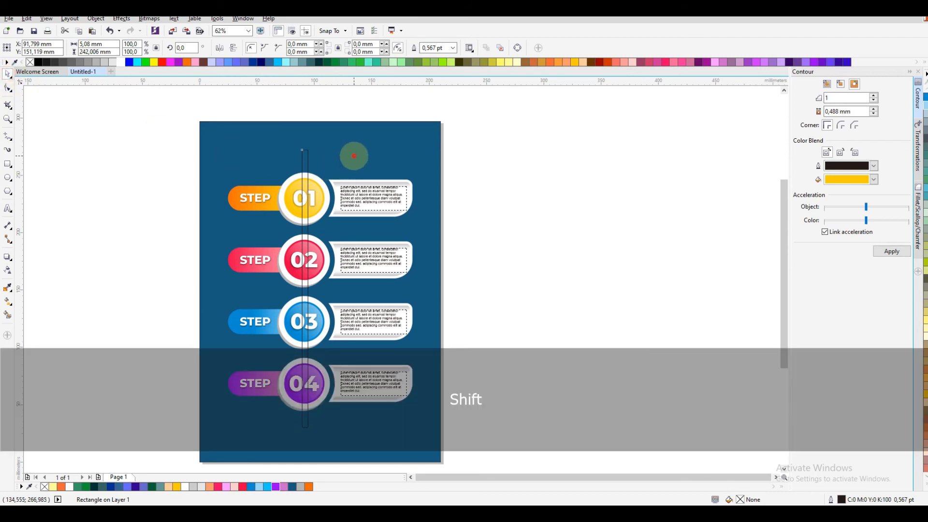
shift+click(356, 155)
key(e)
click(573, 155)
click(304, 160)
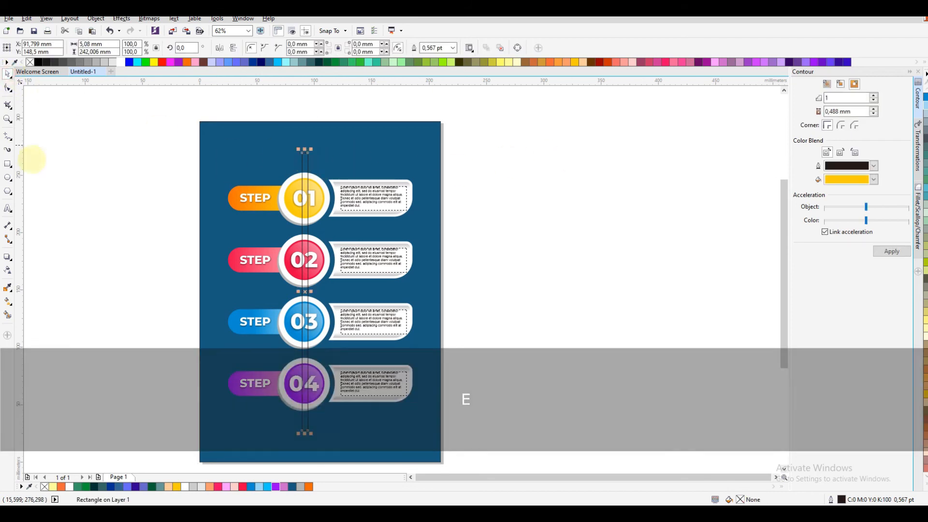
- Draw a circle about 8 mm in diameter at the bar's upper end and center it horizontally on the bar
click(7, 178)
scroll(285, 148, up, 5)
drag(276, 145, 316, 185)
key(space)
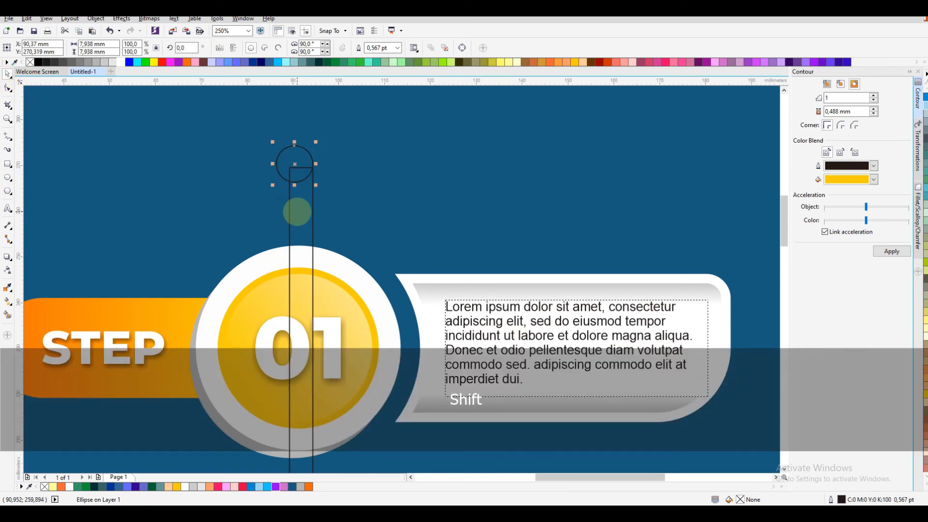
shift+click(298, 211)
scroll(466, 400, down, 5)
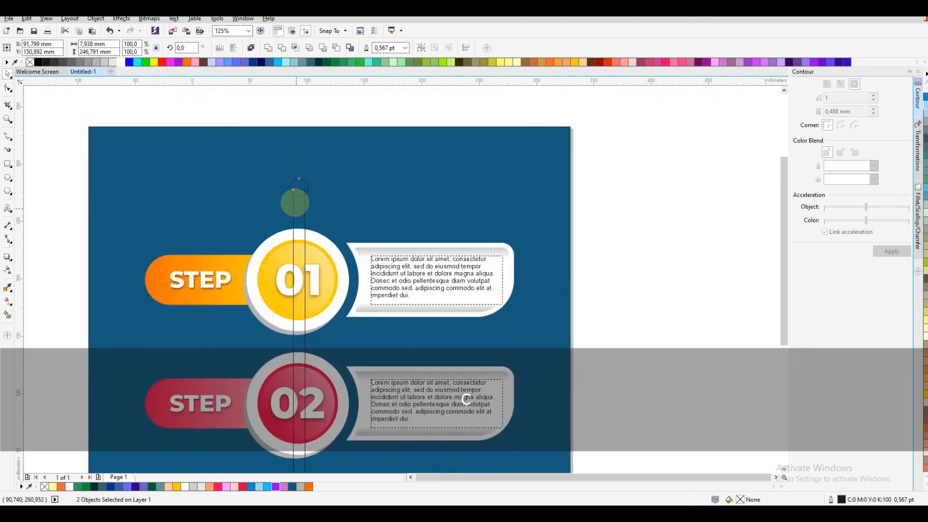
key(Escape)
- Enlarge the end circle to about 10.4 mm and place a copy straight below it at the bar's lower end
drag(300, 161, 299, 449)
key(ctrl+z)
scroll(300, 157, up, 5)
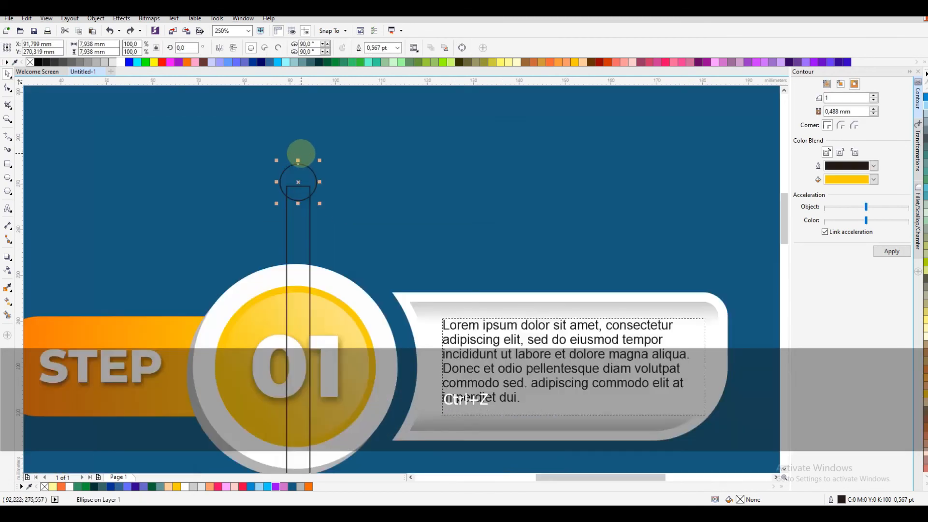
drag(319, 160, 294, 429)
scroll(302, 144, down, 5)
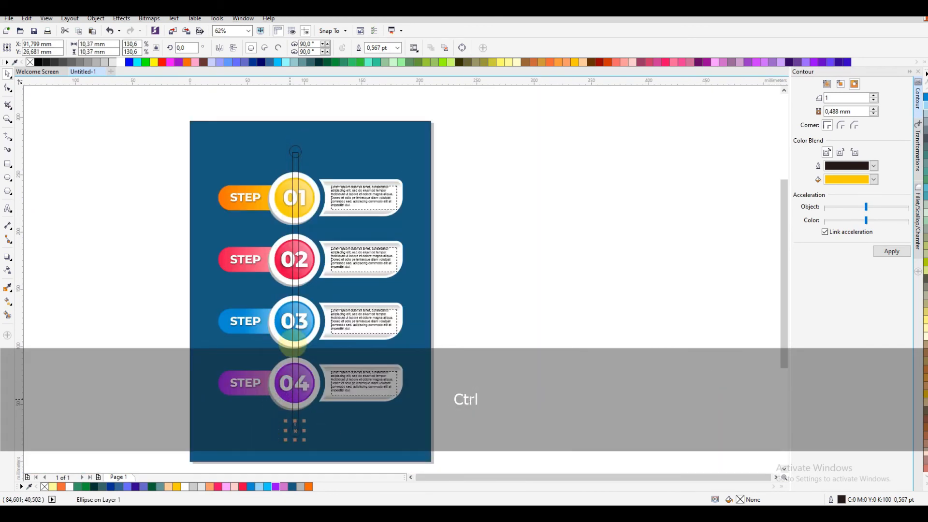
- Fill the vertical bar and both end circles with white and remove their outlines
shift+click(293, 163)
scroll(296, 151, up, 2)
shift+click(297, 148)
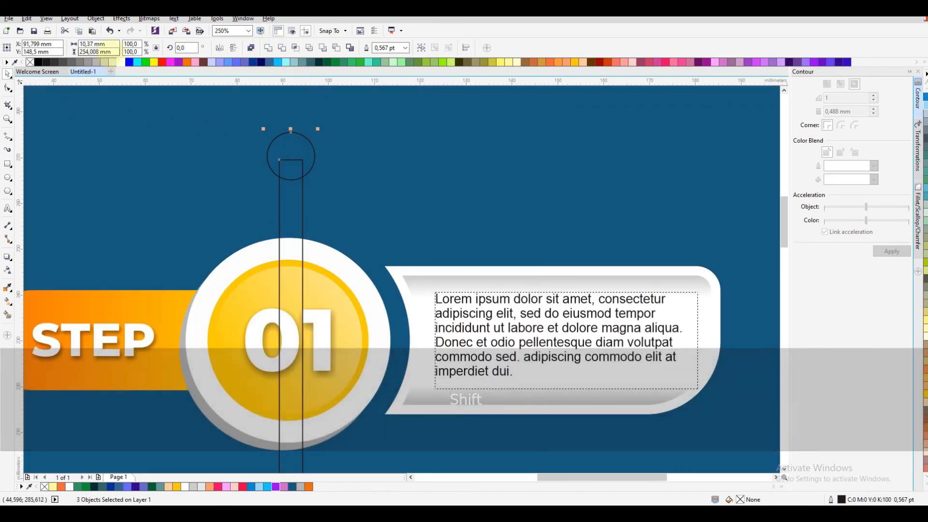
click(121, 62)
right_click(30, 62)
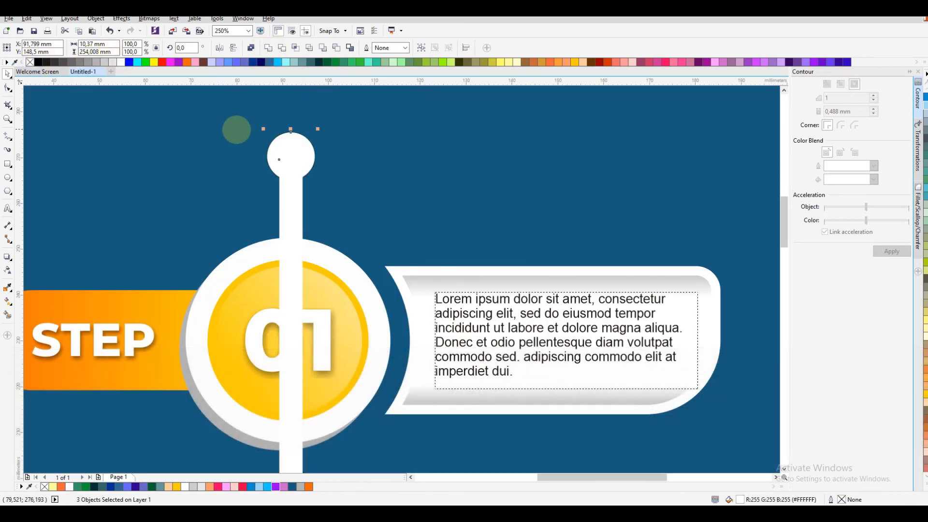
- Reorder the white bar and its end circles to sit directly in front of the blue background, behind the banners
scroll(240, 133, down, 2)
right_click(252, 142)
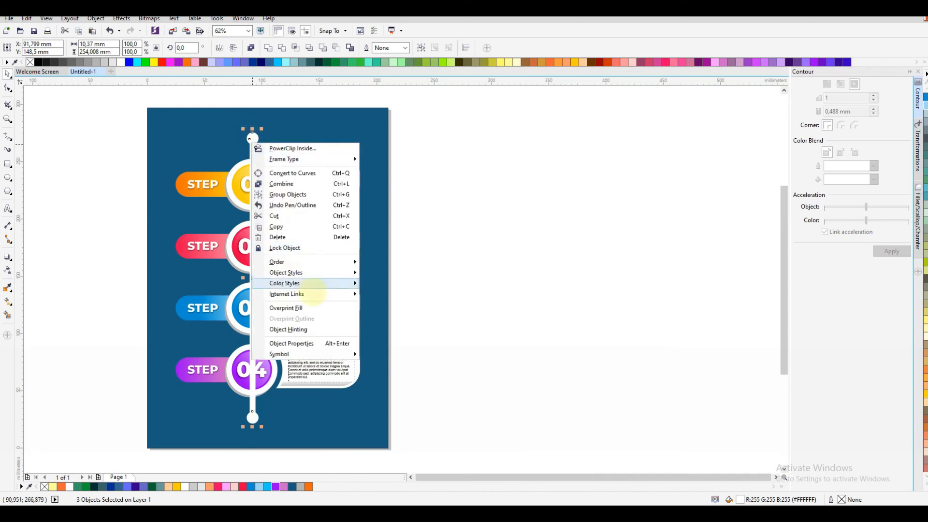
mouse_move(338, 262)
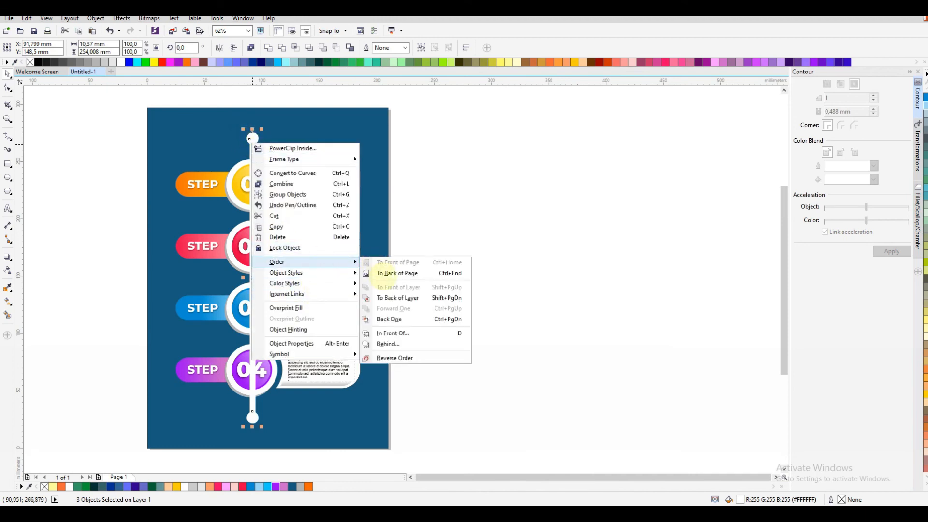
click(393, 333)
click(334, 141)
- Group the banners with the white bar and place a copy of the group offset about 1.4 mm right and 3.3 mm down
drag(428, 118, 150, 431)
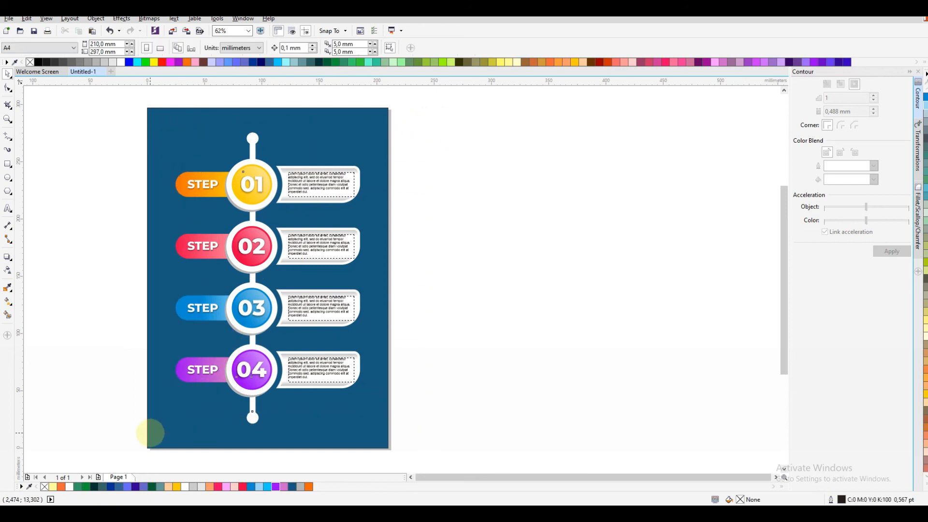
key(ctrl+g)
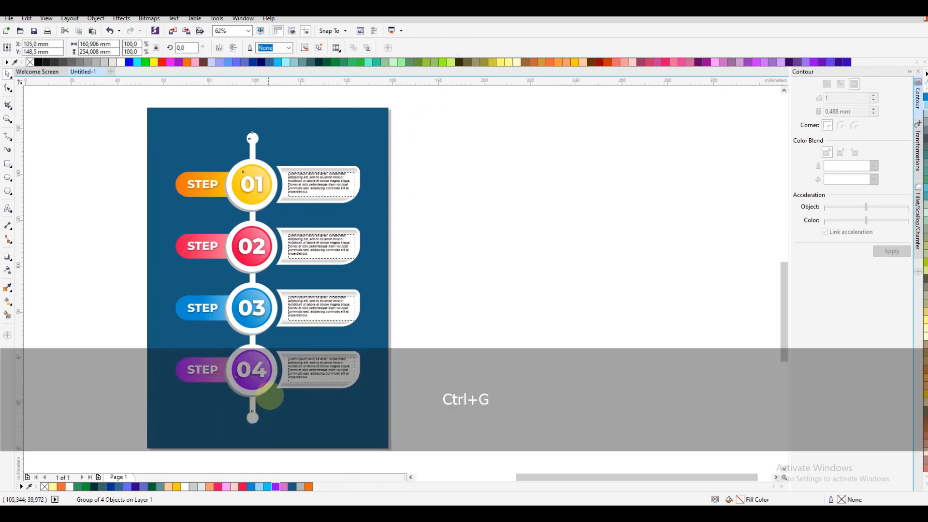
scroll(259, 401, up, 3)
drag(265, 372, 261, 372)
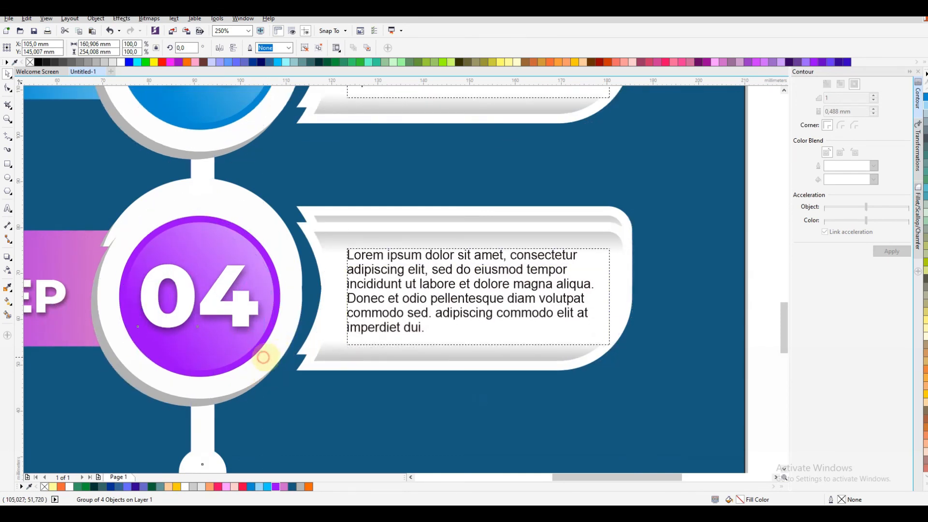
scroll(333, 341, down, 4)
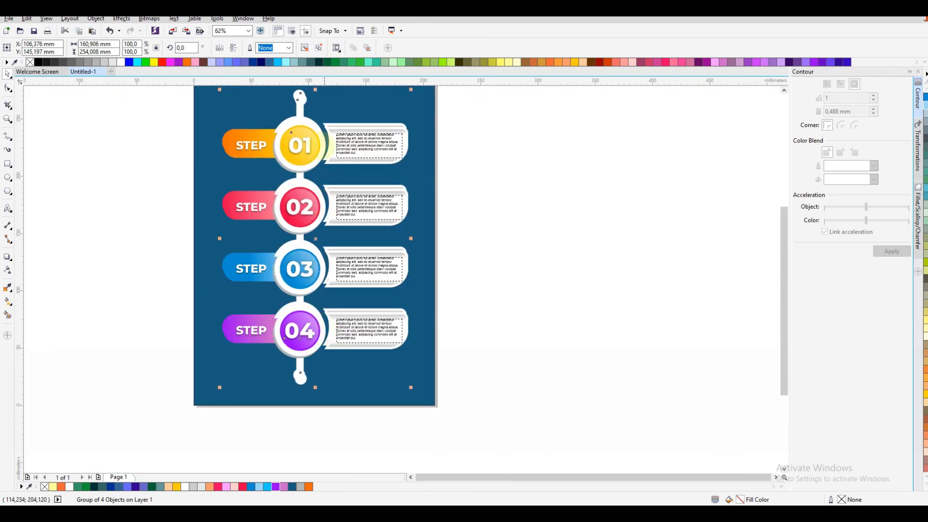
scroll(301, 99, up, 2)
scroll(290, 177, down, 2)
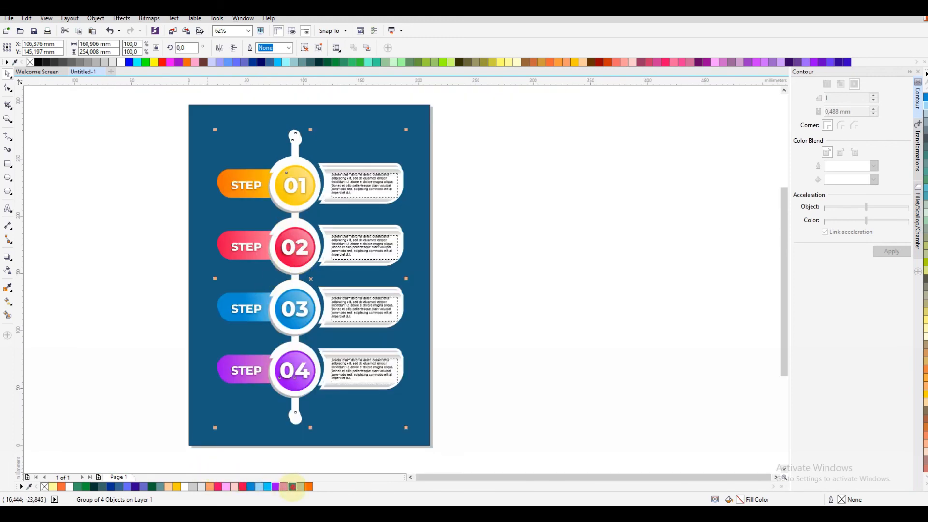
- Fill the offset copy with the background blue R23 G90 B129 (#175A81) and order it directly in front of the background rectangle
click(292, 486)
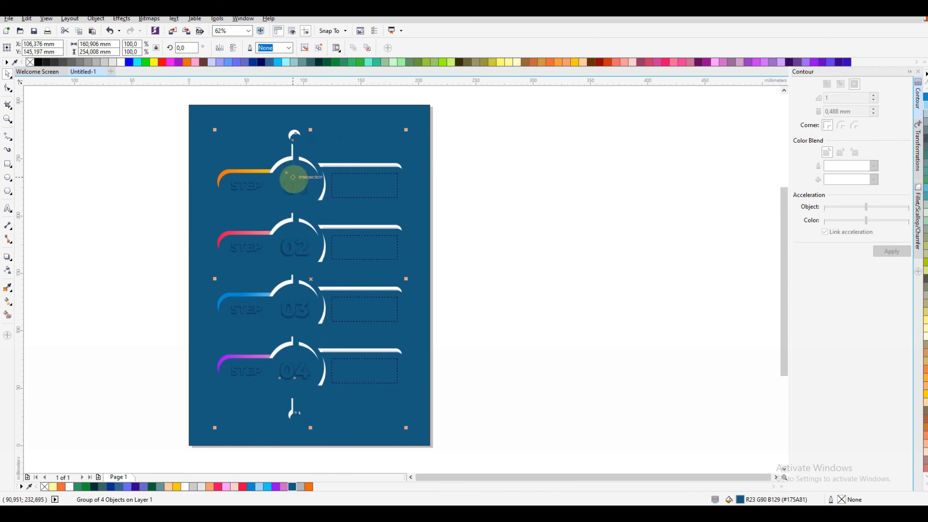
right_click(296, 178)
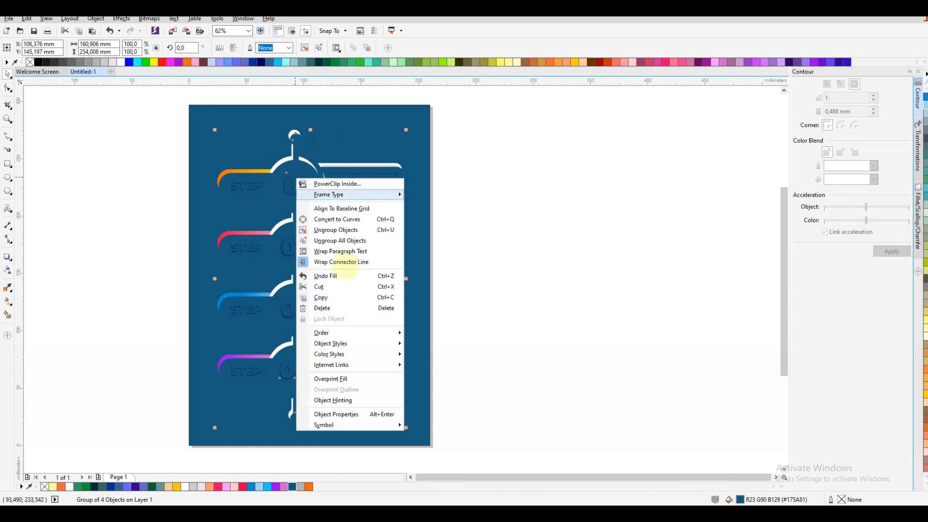
mouse_move(356, 333)
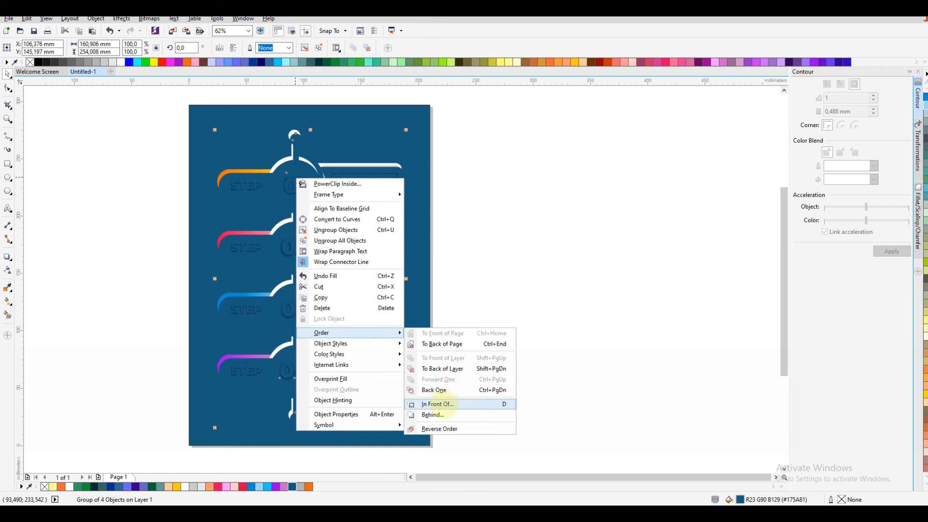
click(439, 404)
click(382, 113)
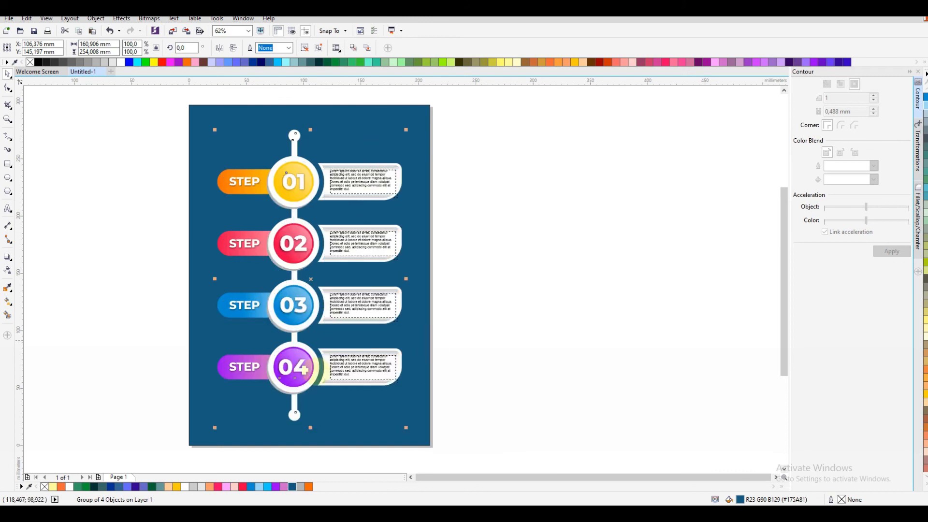
- Darken the offset shadow copy's fill to R17 G66 B94 (#11425E)
key(ctrl)
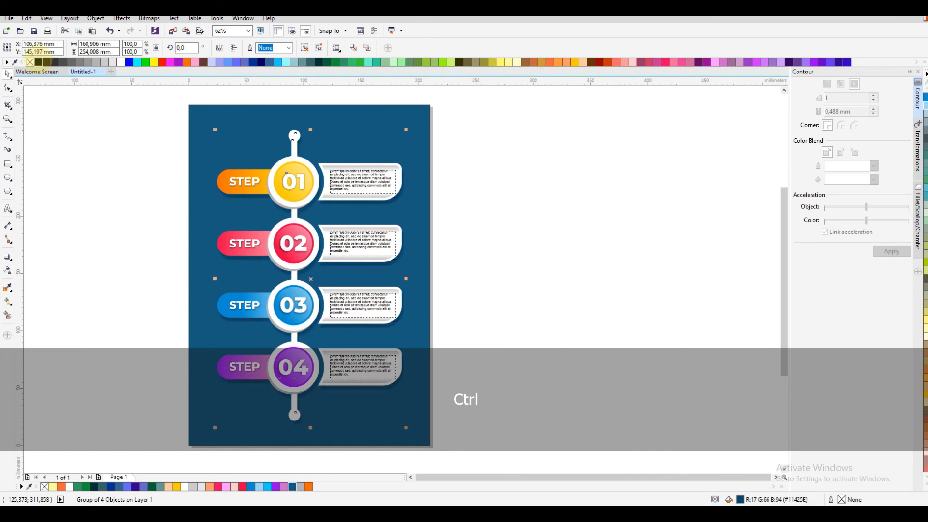
scroll(323, 199, up, 5)
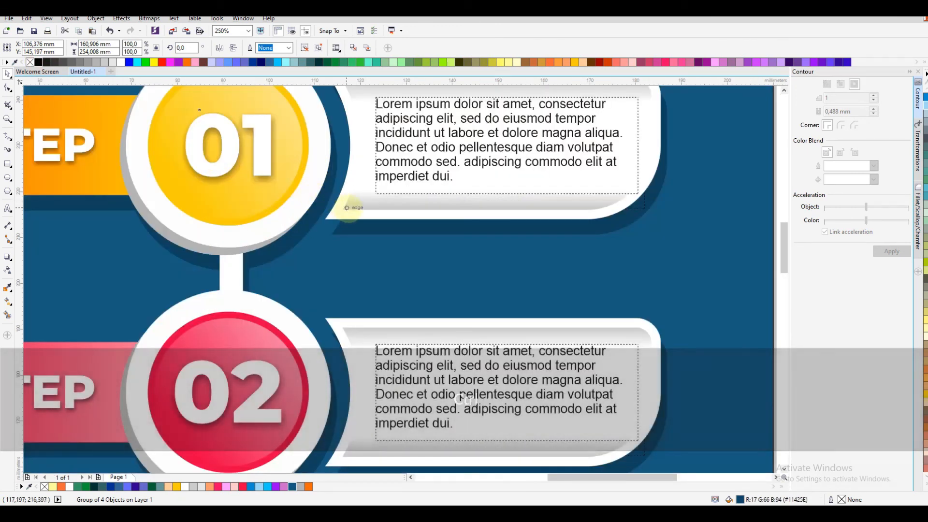
scroll(347, 208, down, 5)
- Group the infographic with its shadow copy, fit the design in view and preview it full screen
drag(479, 130, 158, 452)
key(ctrl+g)
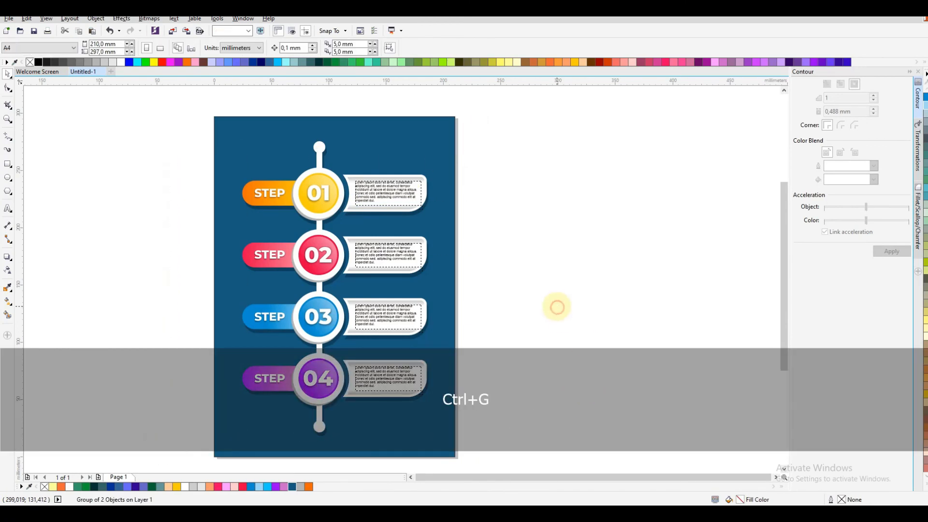
click(557, 307)
key(F4)
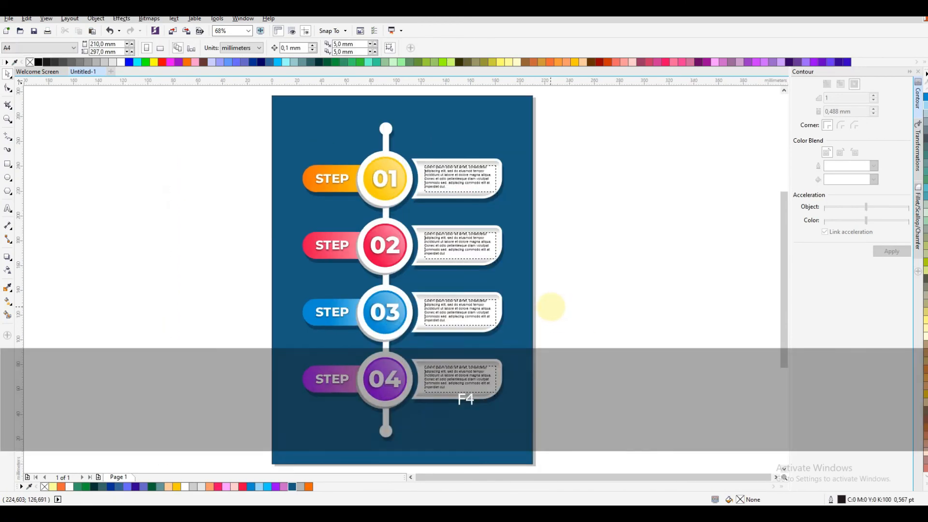
key(F9)
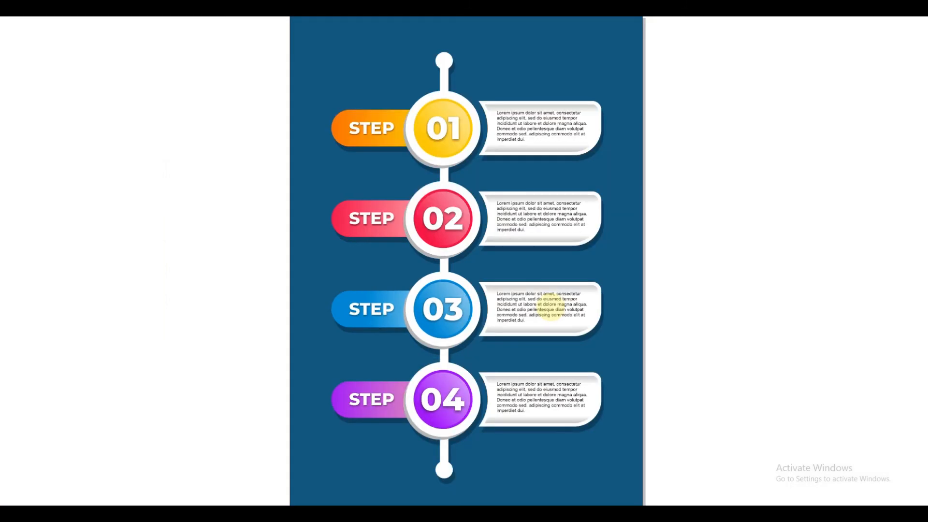